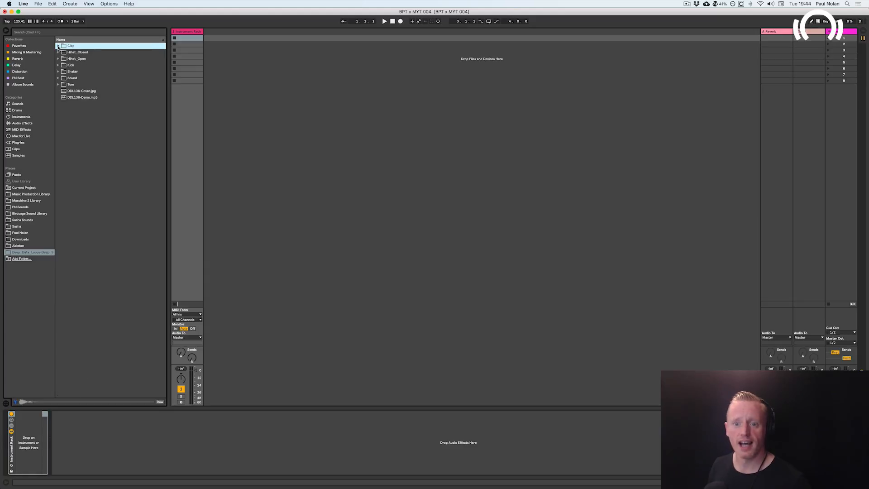
- Look through the Bass and Chord subfolders of the sample pack's Sound folder, and collapse them again
{"action": "left_click", "coordinate": [58, 79]}
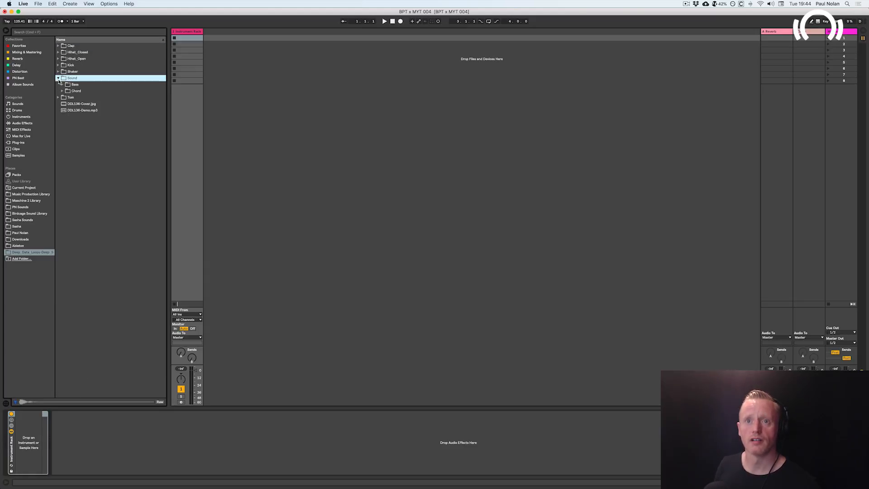
{"action": "left_click", "coordinate": [62, 85]}
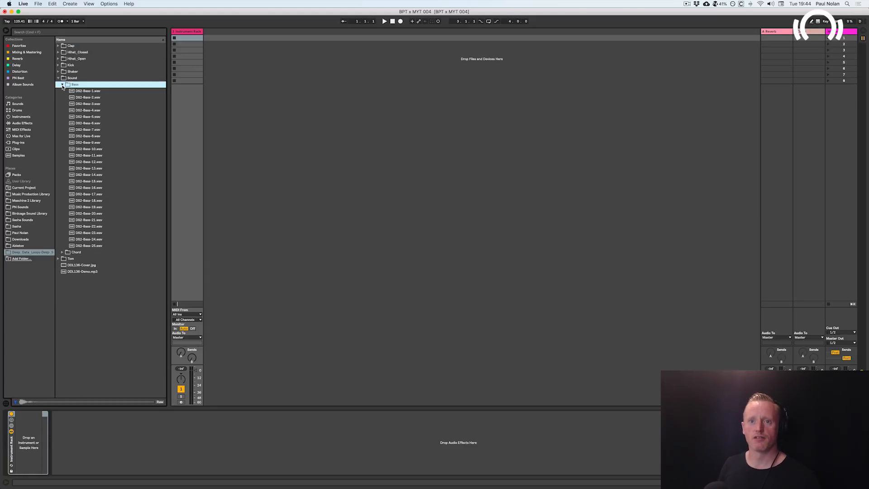
{"action": "left_click", "coordinate": [62, 85]}
{"action": "left_click", "coordinate": [62, 91]}
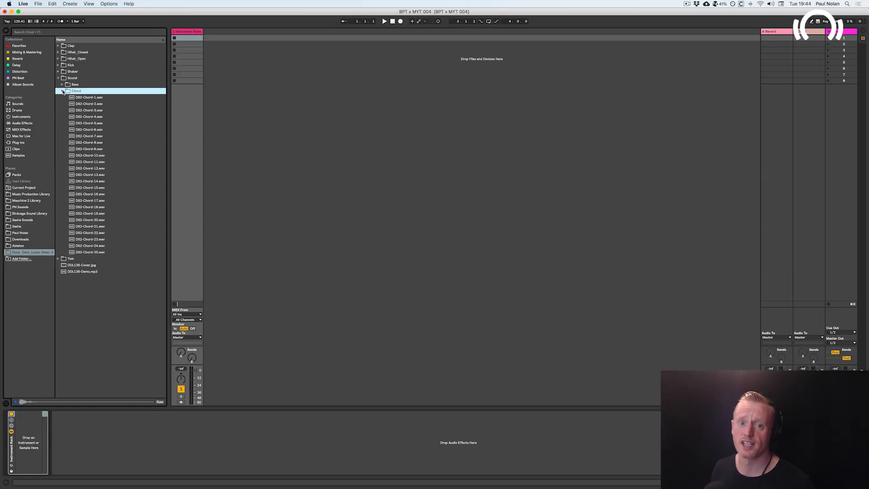
{"action": "left_click", "coordinate": [62, 91]}
{"action": "left_click", "coordinate": [58, 78]}
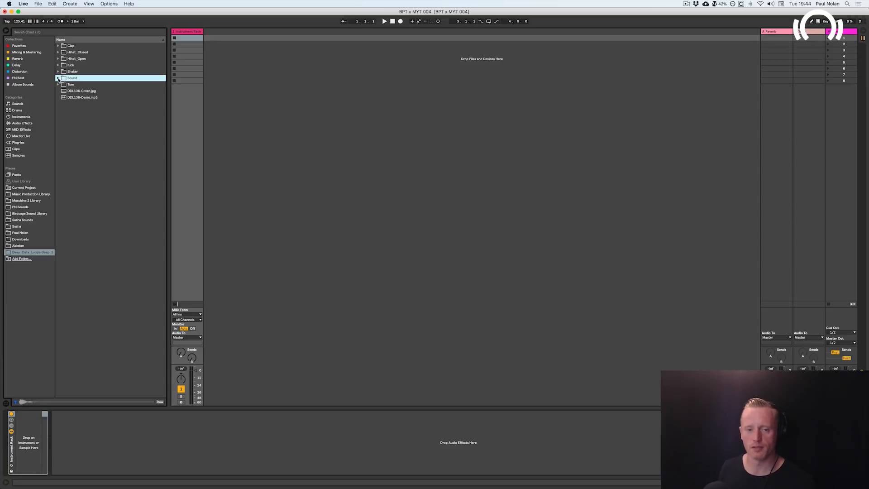
- Load all the samples in the pack's Kick folder, DS2-Kick-1.wav to DS2-Kick-50.wav, into the empty Instrument Rack
{"action": "left_click", "coordinate": [58, 64]}
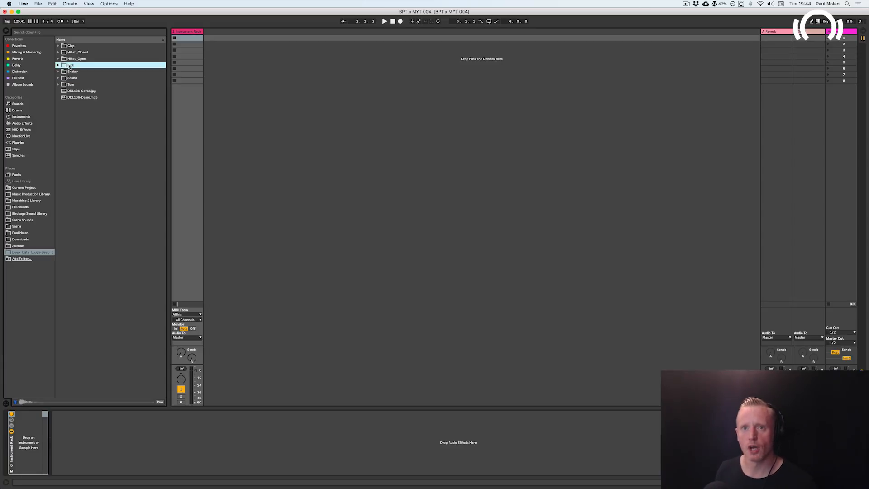
{"action": "left_click", "coordinate": [58, 65]}
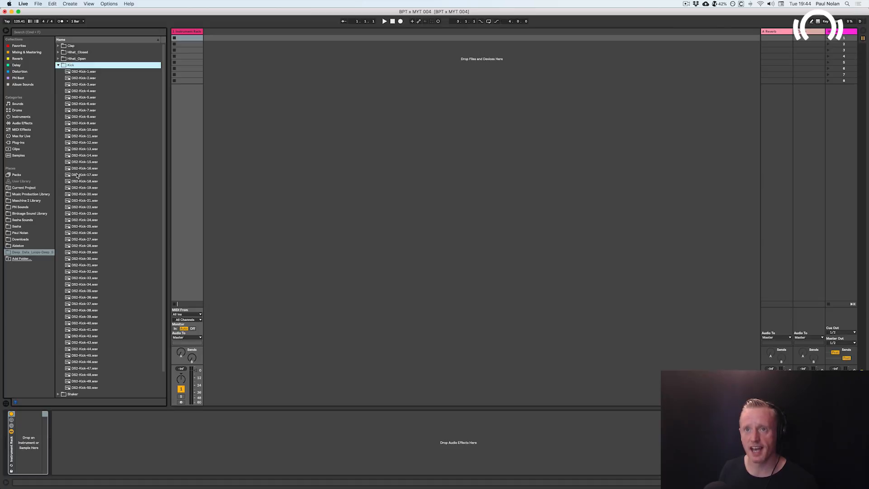
{"action": "left_click", "coordinate": [190, 32]}
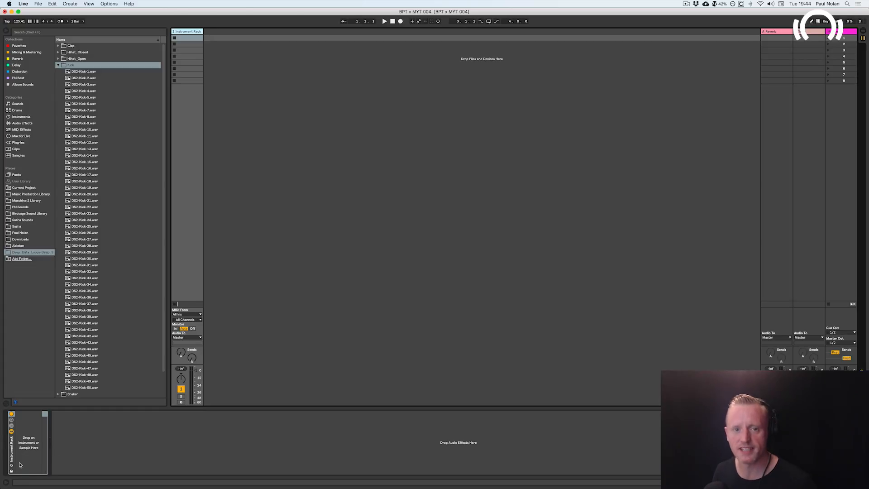
{"action": "left_click", "coordinate": [20, 117]}
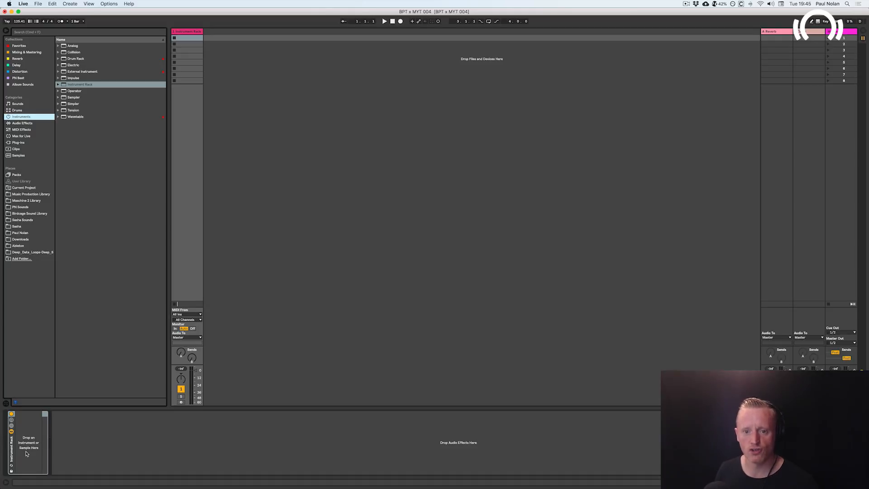
{"action": "left_click", "coordinate": [39, 252]}
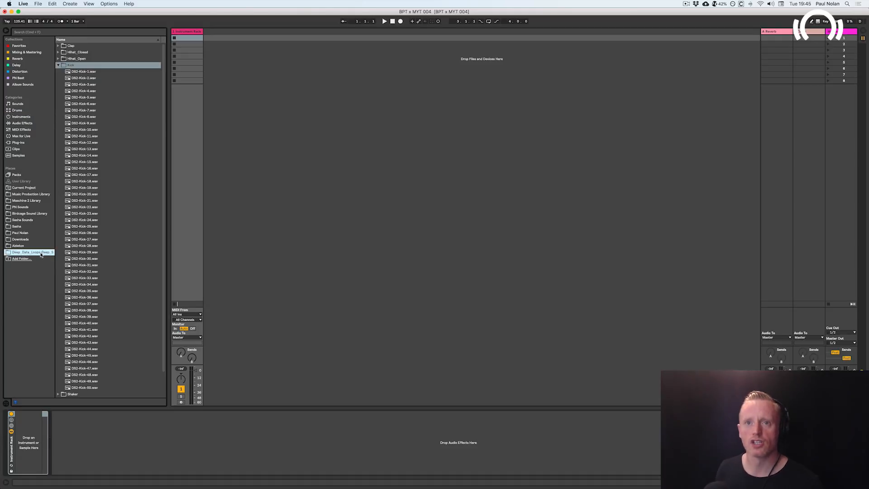
{"action": "left_click", "coordinate": [89, 72]}
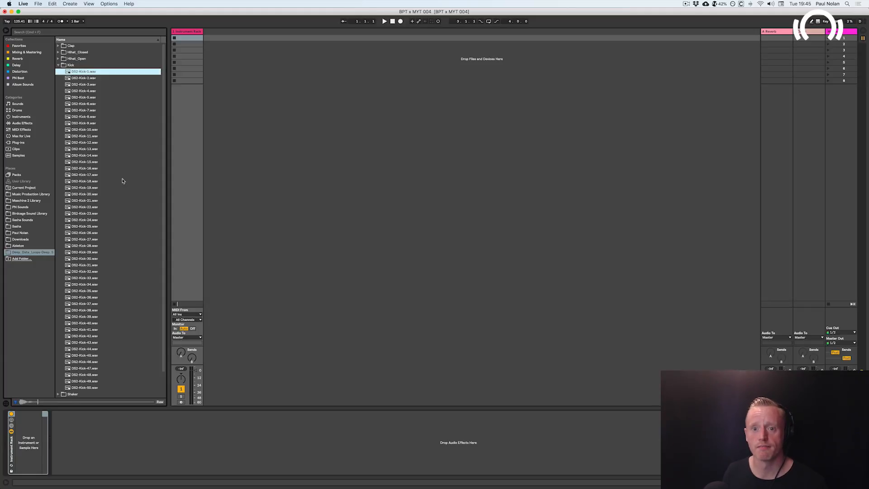
{"action": "left_click", "coordinate": [89, 388], "text": "shift"}
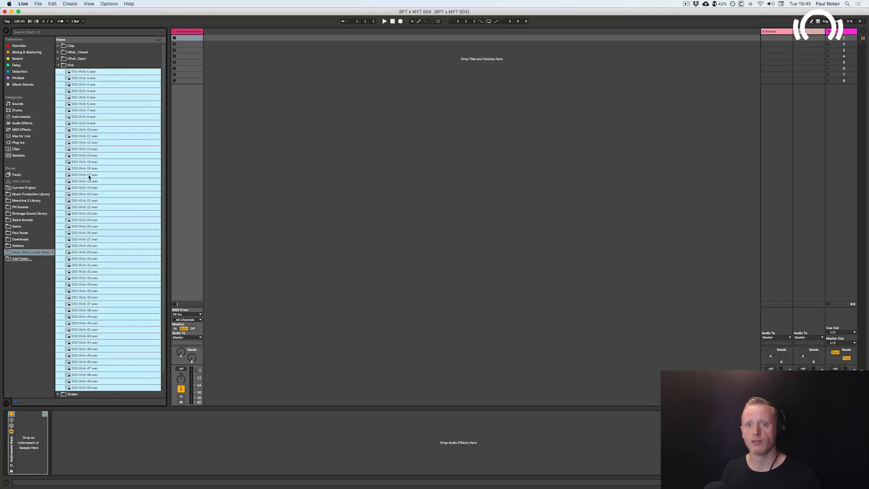
{"action": "left_click_drag", "start_coordinate": [89, 177], "coordinate": [28, 437]}
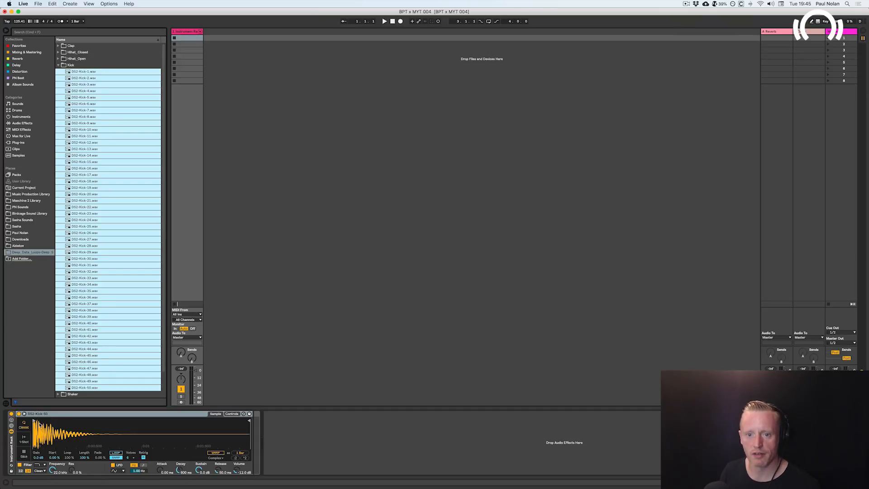
- Show the Instrument Rack's chain list and review the kick chains down to DS2-Kick-50
{"action": "left_click", "coordinate": [12, 427]}
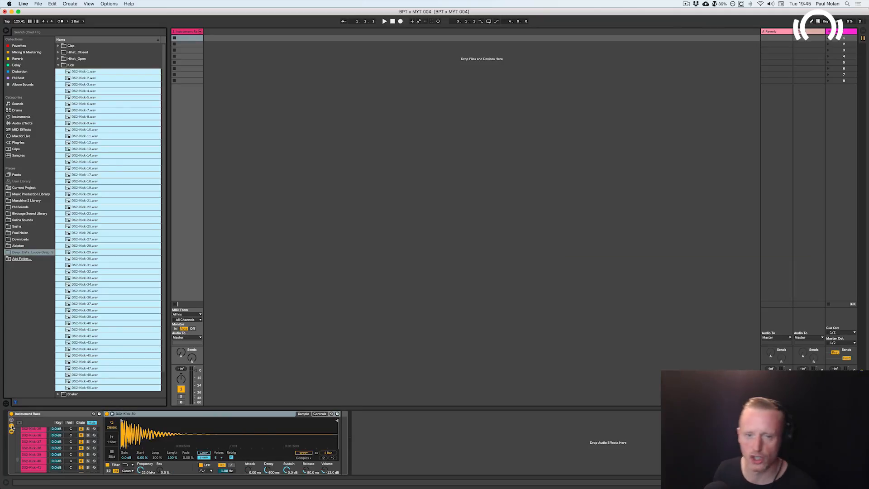
{"action": "left_click", "coordinate": [42, 444]}
{"action": "scroll", "coordinate": [41, 444], "scroll_direction": "down", "scroll_amount": 5}
{"action": "scroll", "coordinate": [42, 446], "scroll_direction": "up", "scroll_amount": 2}
{"action": "scroll", "coordinate": [42, 445], "scroll_direction": "up", "scroll_amount": 10}
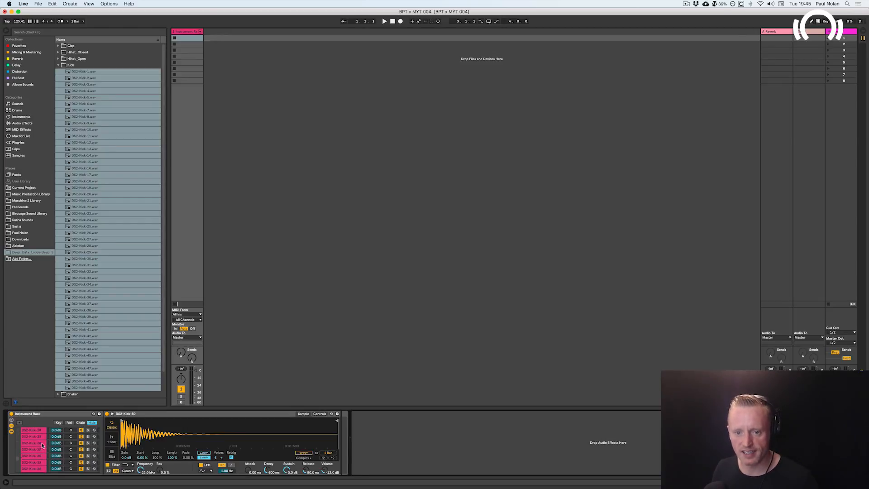
{"action": "scroll", "coordinate": [42, 445], "scroll_direction": "down", "scroll_amount": 6}
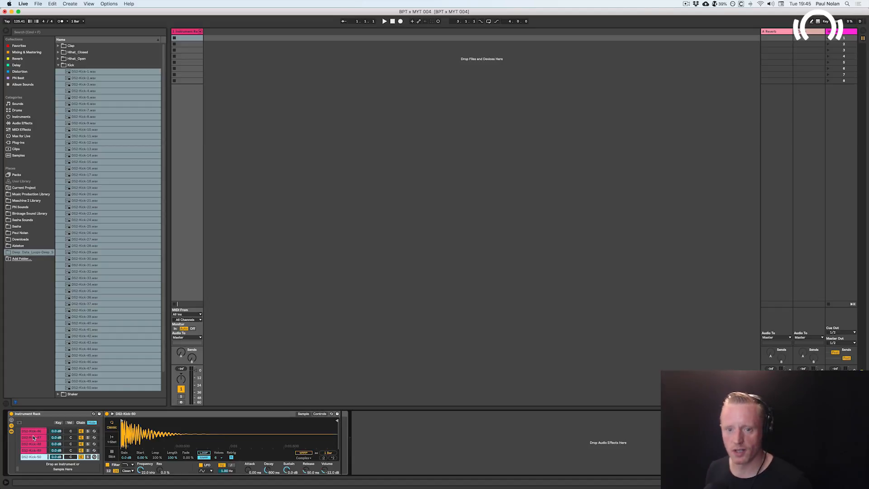
- Show the chain select zones, select all the kick chains and extend their zones across the full 0 to 127 range
{"action": "left_click", "coordinate": [80, 422]}
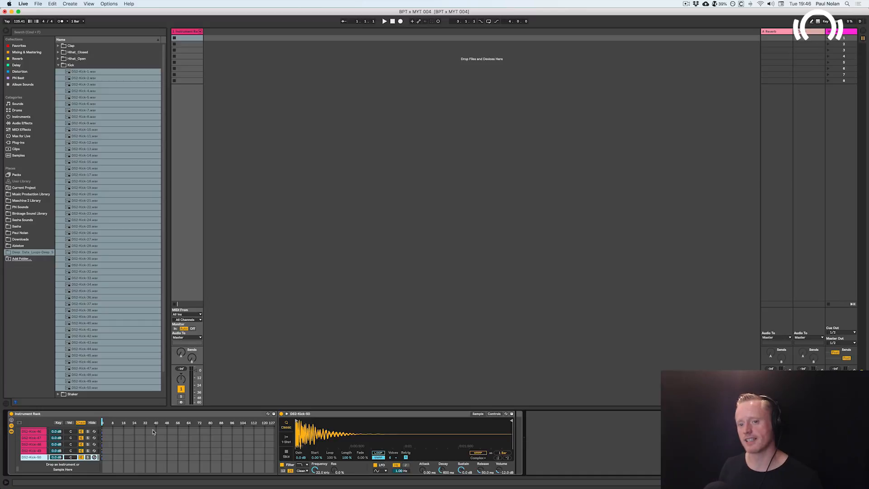
{"action": "left_click", "coordinate": [29, 451]}
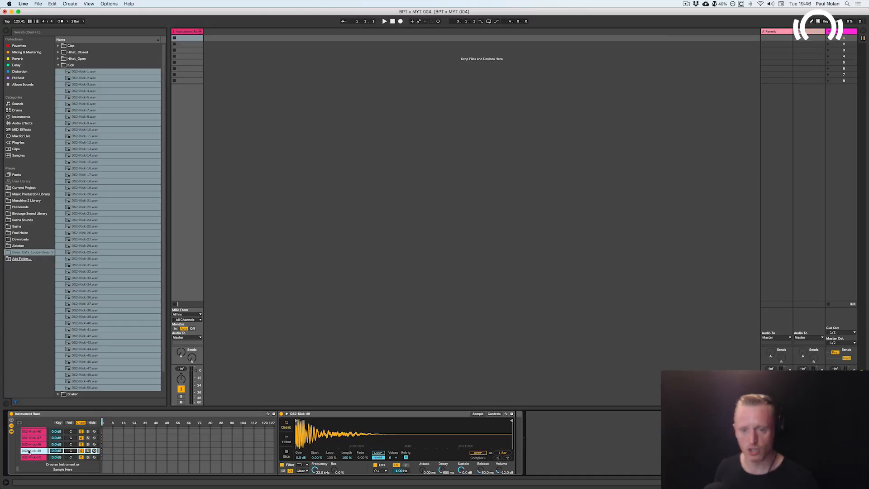
{"action": "key", "text": "super+a"}
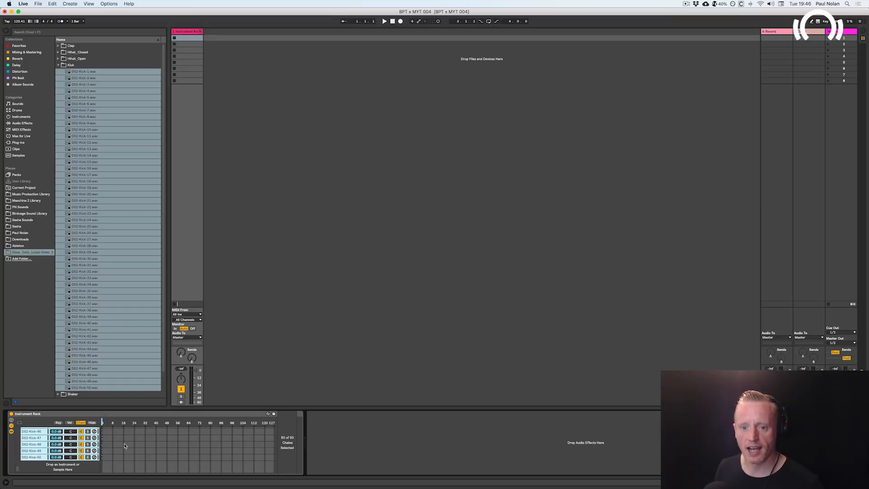
{"action": "scroll", "coordinate": [71, 441], "scroll_direction": "up", "scroll_amount": 10}
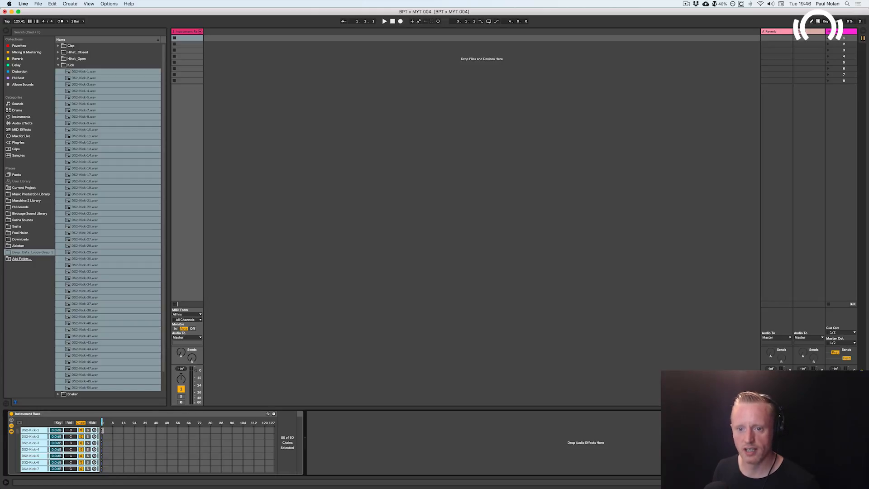
{"action": "left_click_drag", "start_coordinate": [102, 430], "coordinate": [282, 452]}
{"action": "scroll", "coordinate": [220, 449], "scroll_direction": "down", "scroll_amount": 10}
{"action": "scroll", "coordinate": [221, 449], "scroll_direction": "up", "scroll_amount": 10}
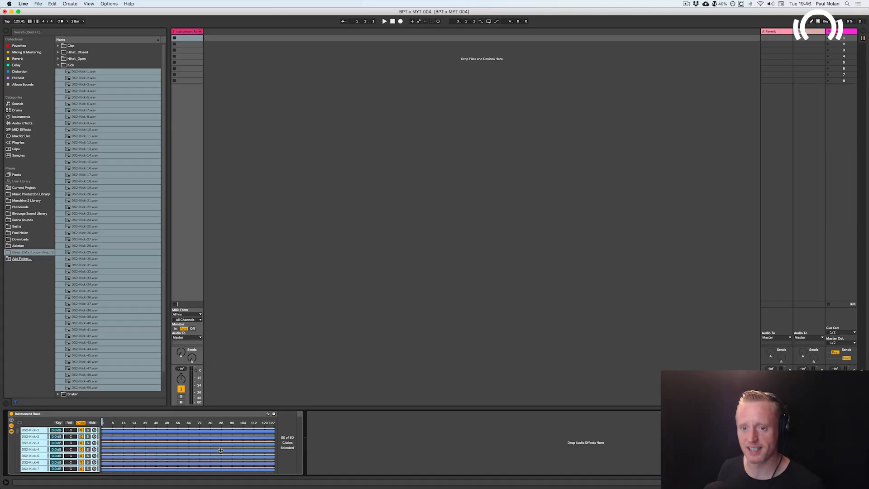
- Distribute the zone ranges of all selected kick chains equally and check the resulting staircase through the list
{"action": "right_click", "coordinate": [140, 431]}
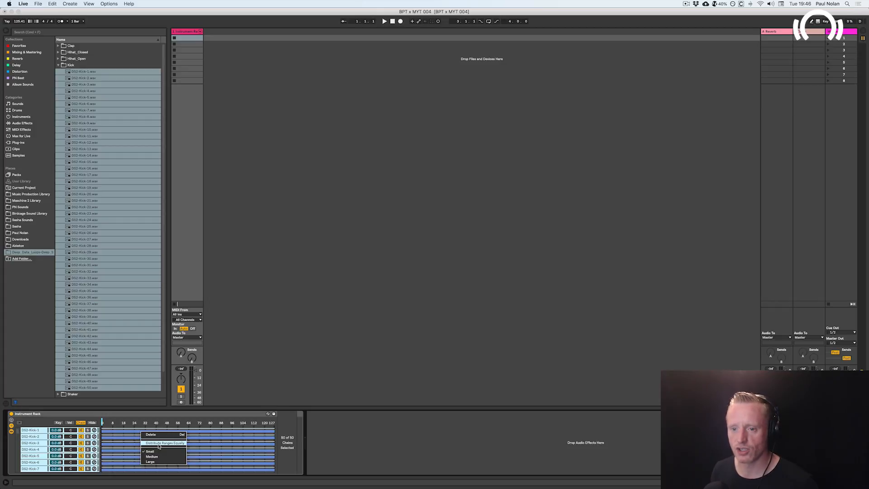
{"action": "left_click", "coordinate": [159, 443]}
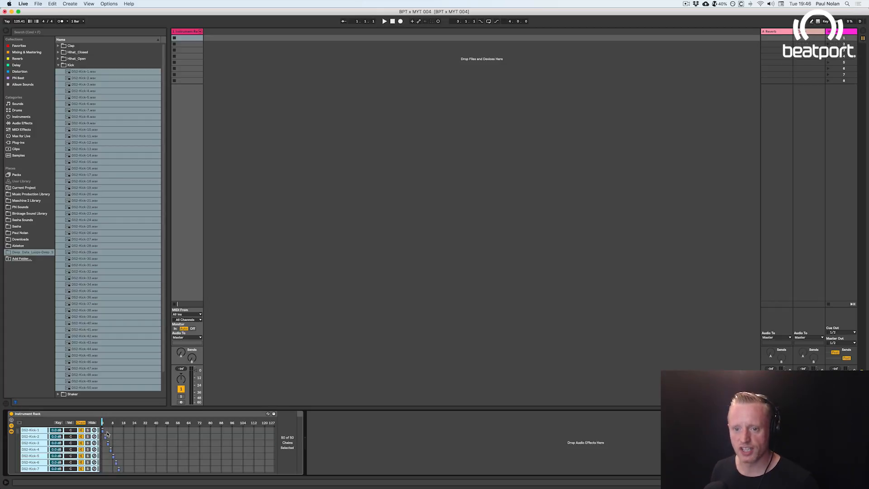
{"action": "scroll", "coordinate": [123, 438], "scroll_direction": "down", "scroll_amount": 5}
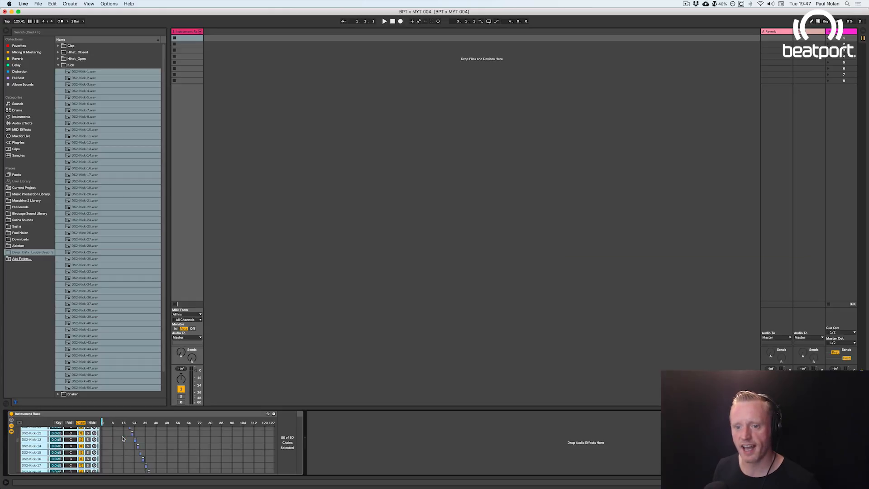
{"action": "scroll", "coordinate": [122, 438], "scroll_direction": "down", "scroll_amount": 6}
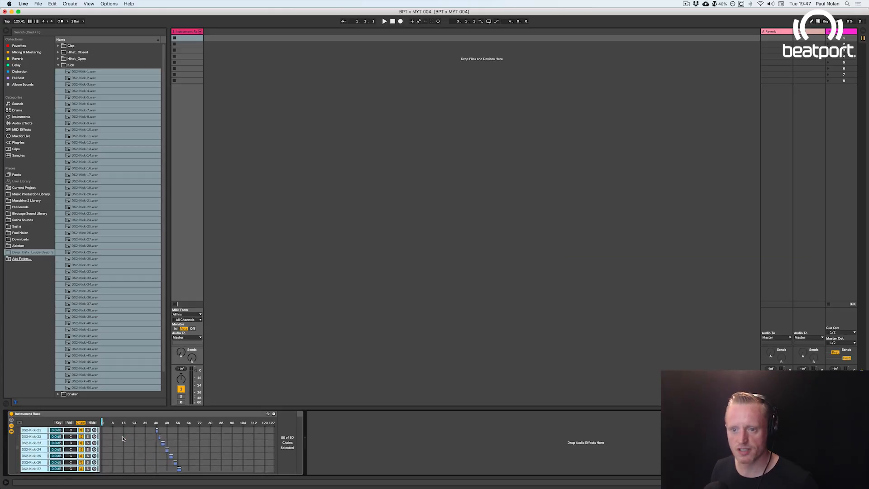
{"action": "scroll", "coordinate": [122, 438], "scroll_direction": "down", "scroll_amount": 8}
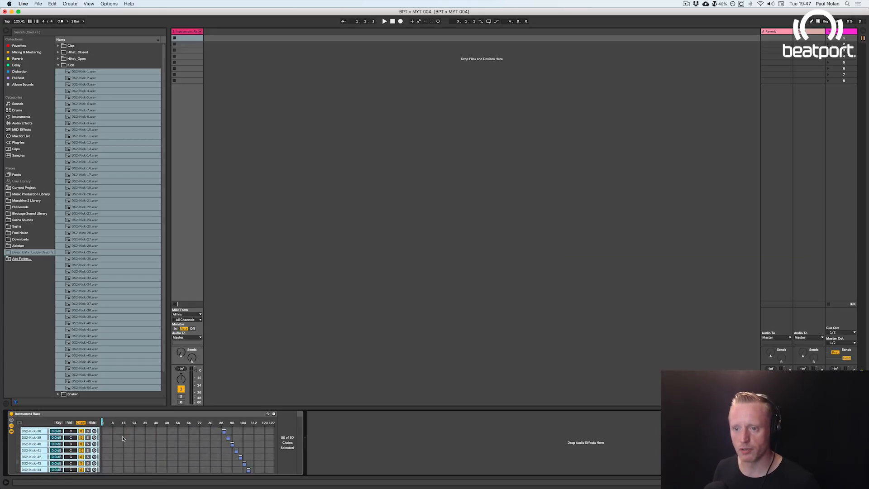
{"action": "scroll", "coordinate": [122, 438], "scroll_direction": "down", "scroll_amount": 1}
{"action": "scroll", "coordinate": [122, 438], "scroll_direction": "up", "scroll_amount": 15}
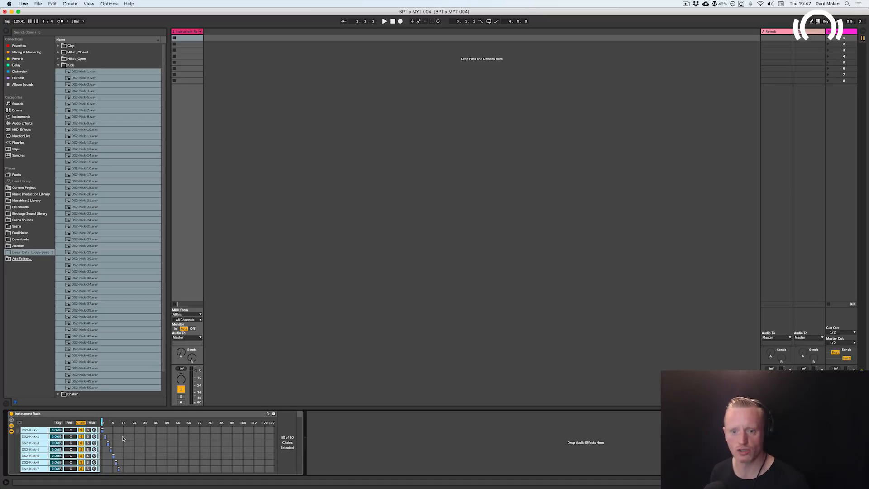
- Show the rack's macro controls, map the chain selector to Macro 1 and try its knob
{"action": "left_click", "coordinate": [12, 420]}
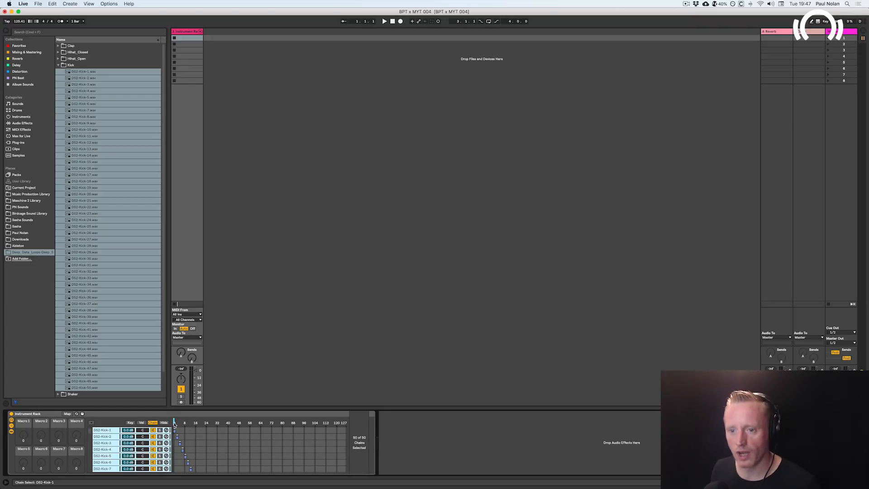
{"action": "right_click", "coordinate": [174, 424]}
{"action": "left_click", "coordinate": [174, 424]}
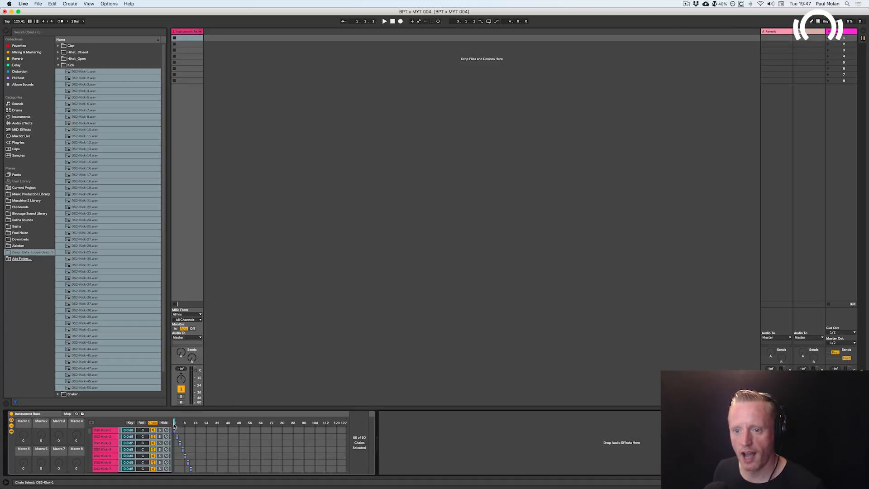
{"action": "right_click", "coordinate": [175, 425]}
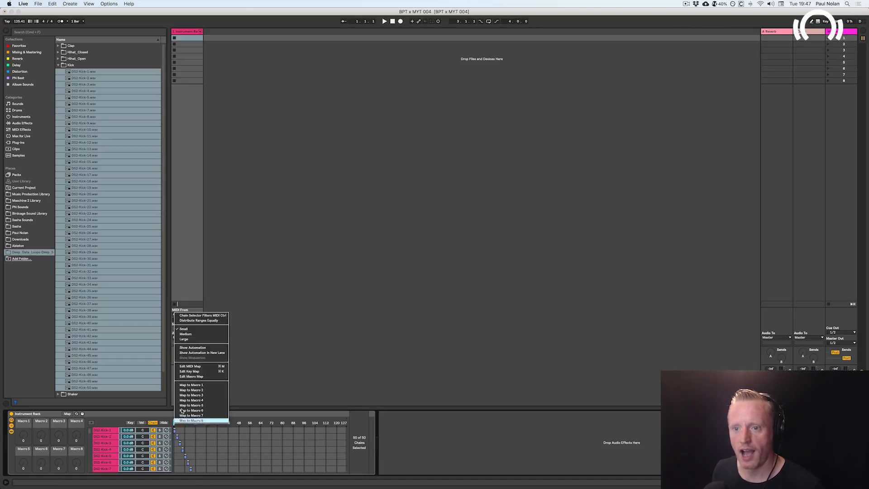
{"action": "left_click", "coordinate": [217, 387]}
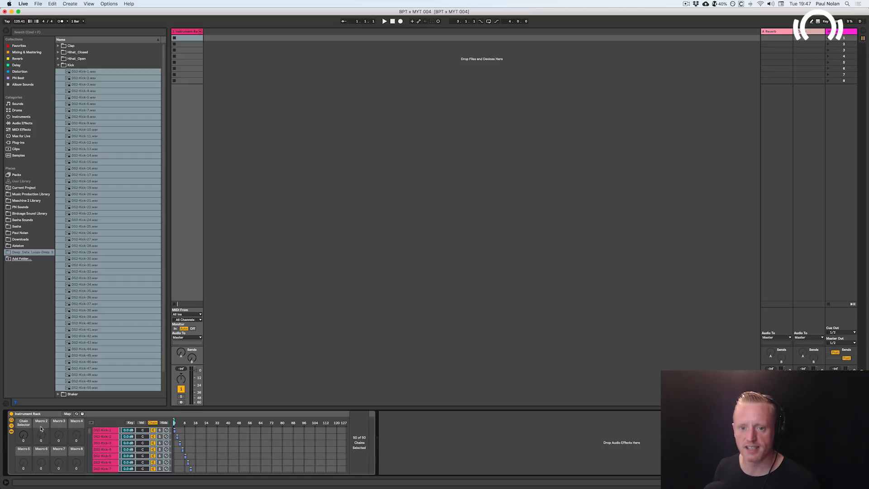
{"action": "mouse_move", "coordinate": [23, 435]}
{"action": "left_mouse_down"}
{"action": "mouse_move", "coordinate": [24, 387]}
{"action": "mouse_move", "coordinate": [23, 433]}
{"action": "left_mouse_up"}
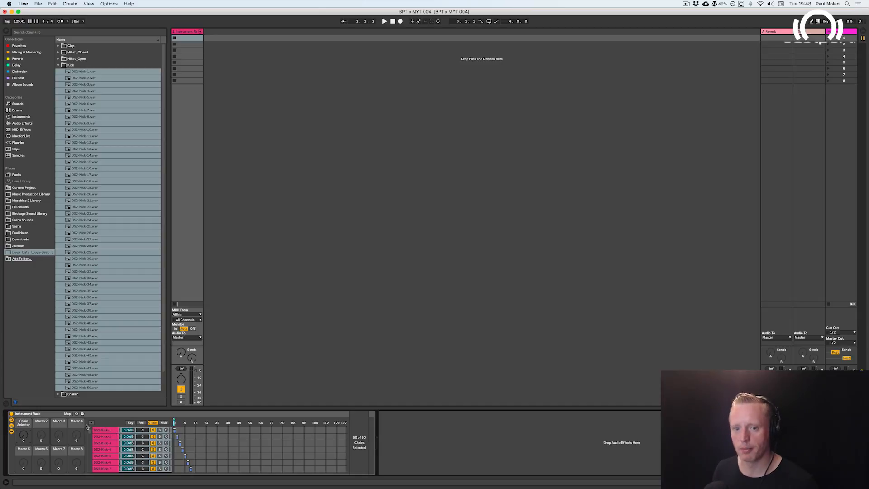
- Colour the Chain Selector macro magenta-pink and rename it "Kick Select"
{"action": "right_click", "coordinate": [26, 425]}
{"action": "left_click", "coordinate": [107, 421]}
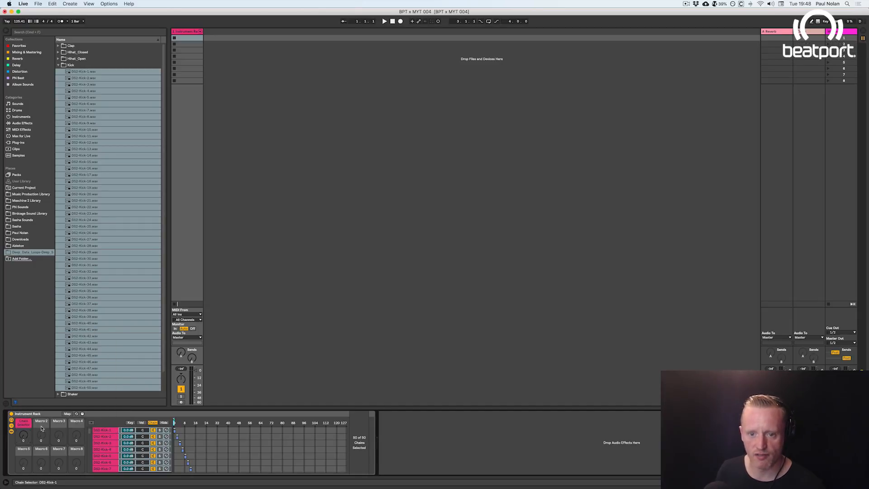
{"action": "right_click", "coordinate": [32, 427]}
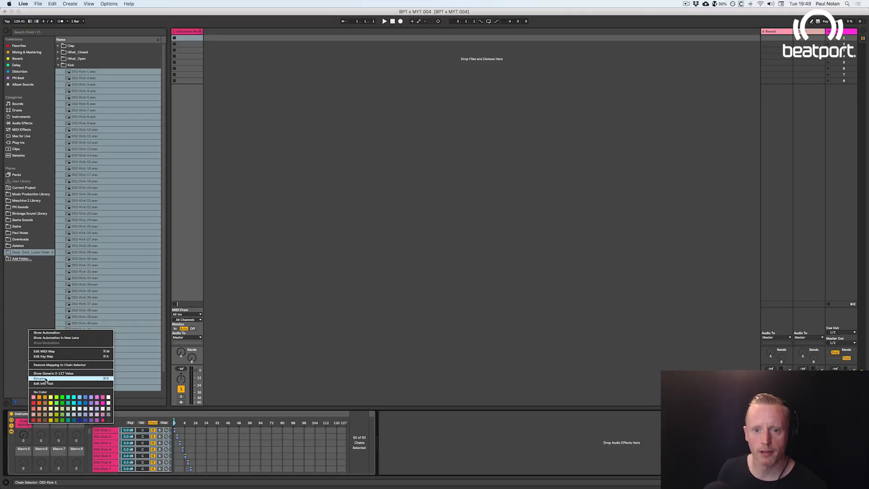
{"action": "left_click", "coordinate": [45, 379]}
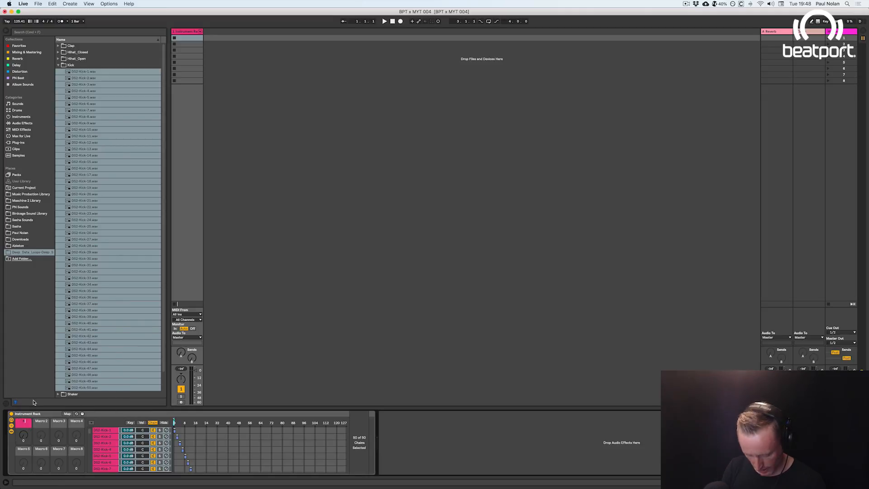
{"action": "type", "text": "Kick Select"}
{"action": "key", "text": "Return"}
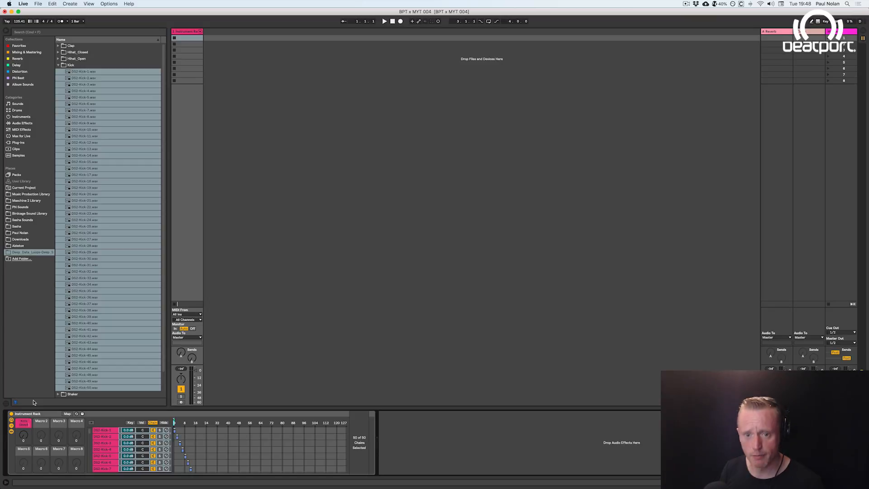
- Enable Auto Select for the rack's chains and show the devices of the DS2-Kick-1 chain
{"action": "left_click", "coordinate": [91, 422]}
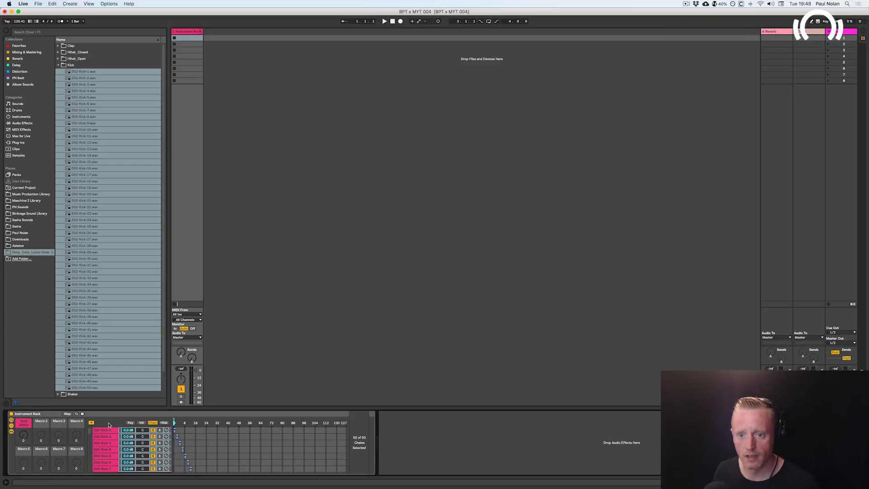
{"action": "left_click", "coordinate": [112, 431]}
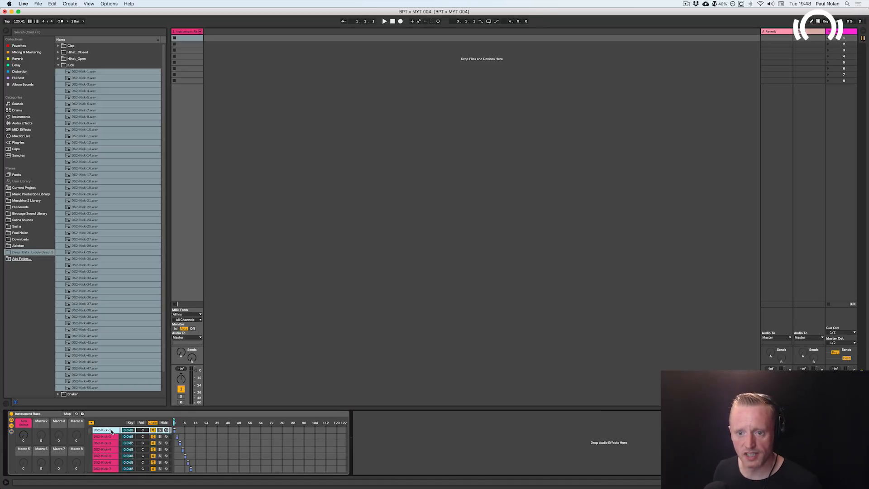
{"action": "double_click", "coordinate": [112, 432]}
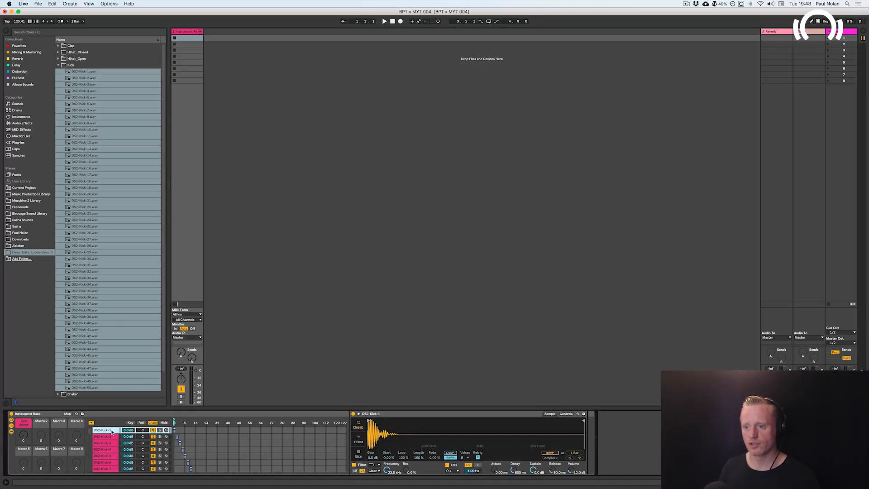
{"action": "mouse_move", "coordinate": [22, 435]}
{"action": "left_mouse_down"}
{"action": "mouse_move", "coordinate": [21, 418]}
{"action": "mouse_move", "coordinate": [22, 436]}
{"action": "left_mouse_up"}
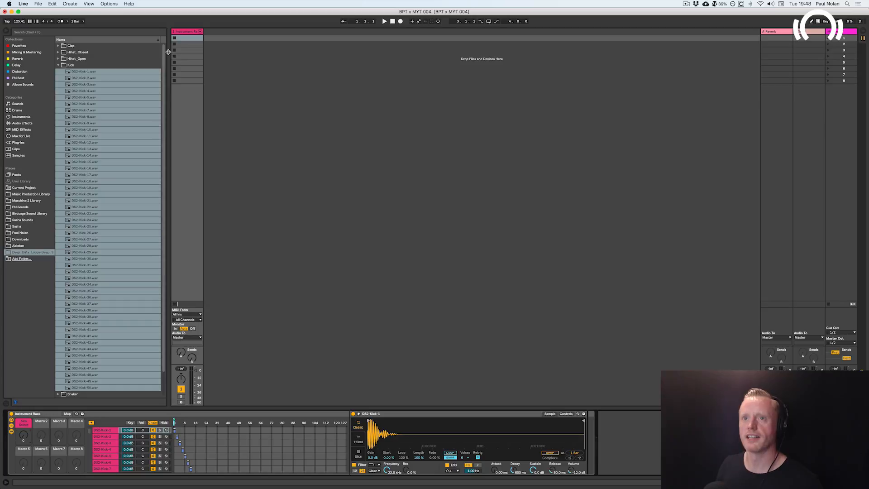
- Create a one-bar MIDI clip in the rack track's first slot with folded C3 notes on all four beats
{"action": "left_click", "coordinate": [191, 39]}
{"action": "double_click", "coordinate": [190, 39]}
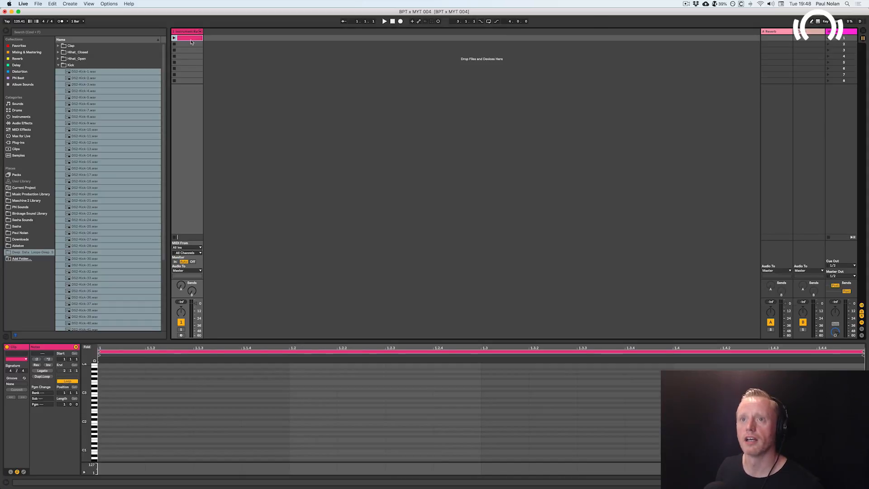
{"action": "double_click", "coordinate": [115, 395]}
{"action": "left_click", "coordinate": [299, 397]}
{"action": "double_click", "coordinate": [299, 397]}
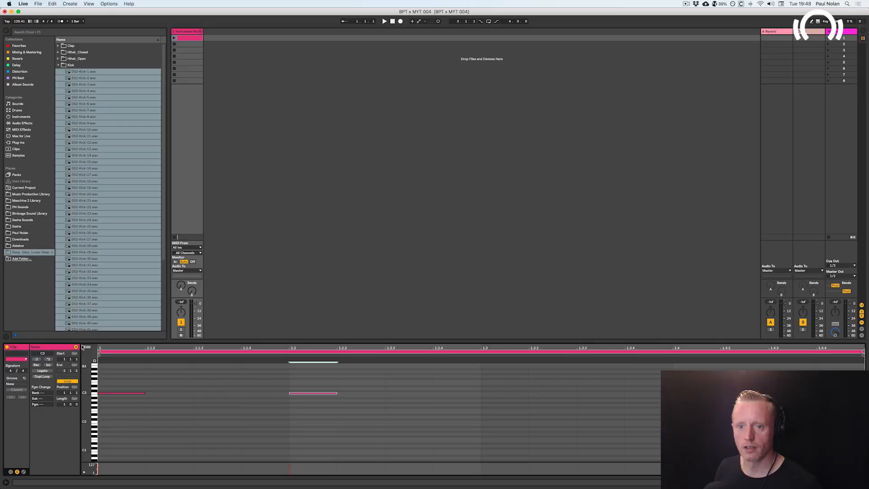
{"action": "left_click", "coordinate": [84, 346]}
{"action": "double_click", "coordinate": [503, 369]}
{"action": "double_click", "coordinate": [704, 367]}
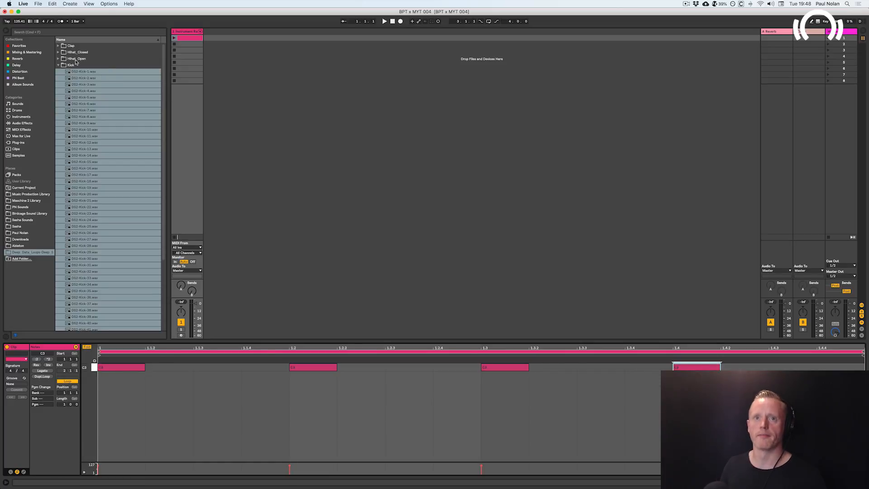
- Set the tempo to 123 BPM and play the new kick clip briefly
{"action": "left_click", "coordinate": [19, 22]}
{"action": "type", "text": "1"}
{"action": "key", "text": "Return"}
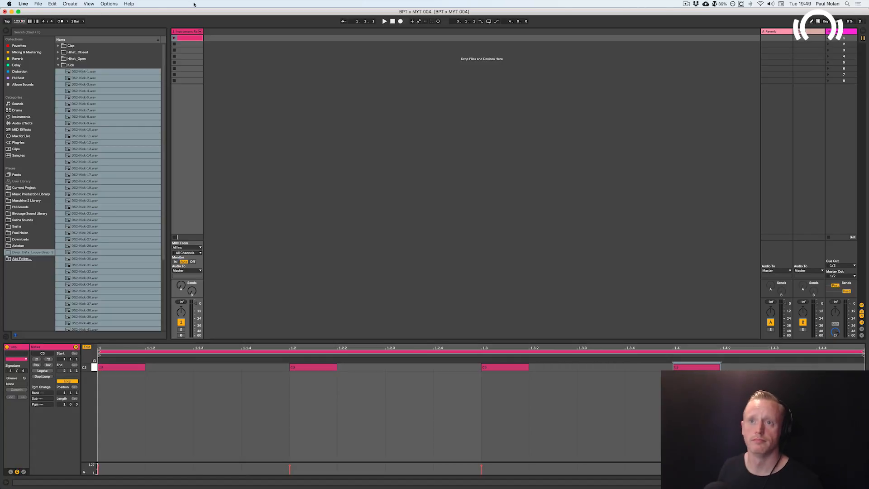
{"action": "left_click", "coordinate": [174, 38]}
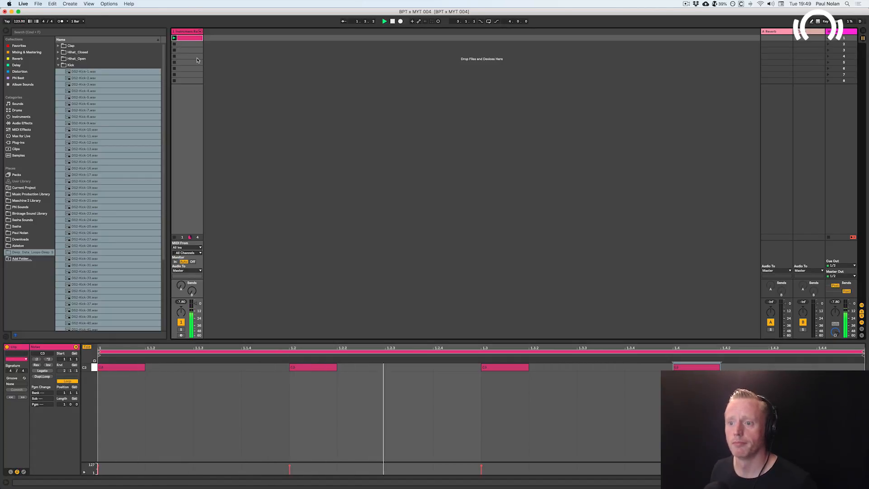
{"action": "key", "text": "space"}
- Show the rack's devices again and raise the Kick Select macro to 27 during playback to audition the kicks
{"action": "left_click", "coordinate": [190, 33]}
{"action": "double_click", "coordinate": [190, 33]}
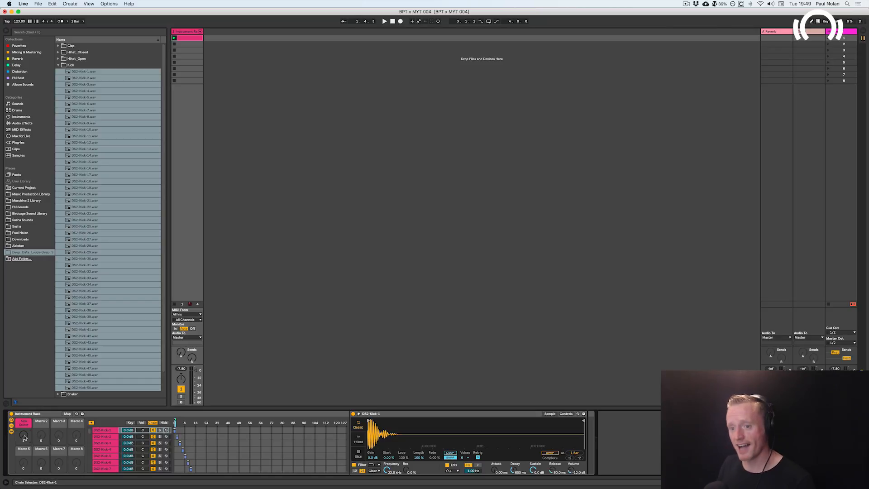
{"action": "key", "text": "space"}
{"action": "left_click_drag", "start_coordinate": [25, 437], "coordinate": [24, 420]}
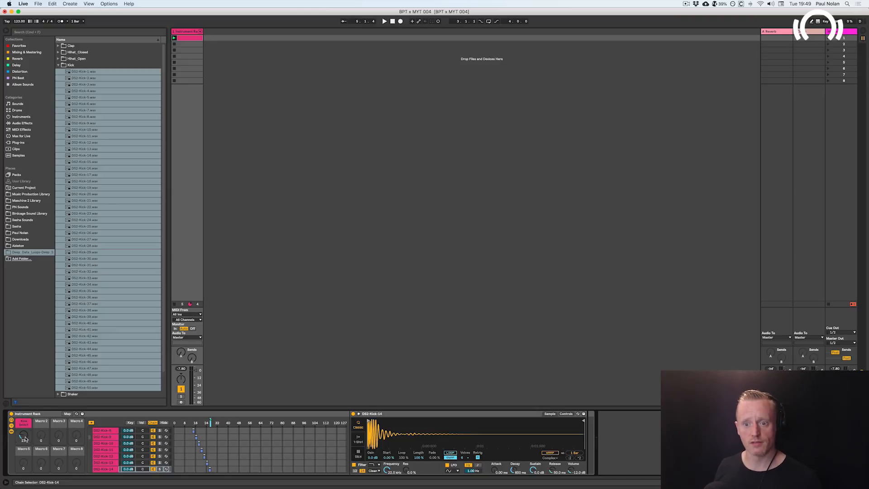
- Go through the chains from DS2-Kick-13 up to DS2-Kick-8 to examine each sample
{"action": "left_click", "coordinate": [101, 463]}
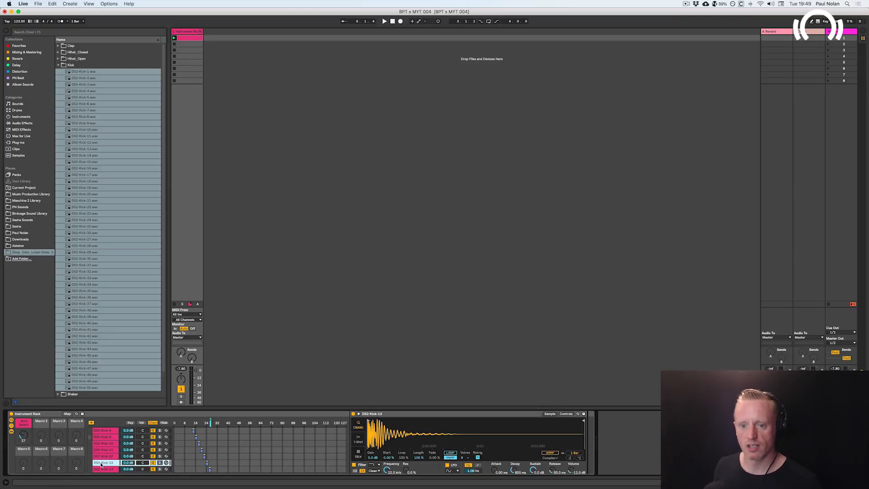
{"action": "left_click", "coordinate": [103, 456]}
{"action": "left_click", "coordinate": [103, 450]}
{"action": "left_click", "coordinate": [103, 444]}
{"action": "left_click", "coordinate": [103, 437]}
{"action": "left_click", "coordinate": [103, 430]}
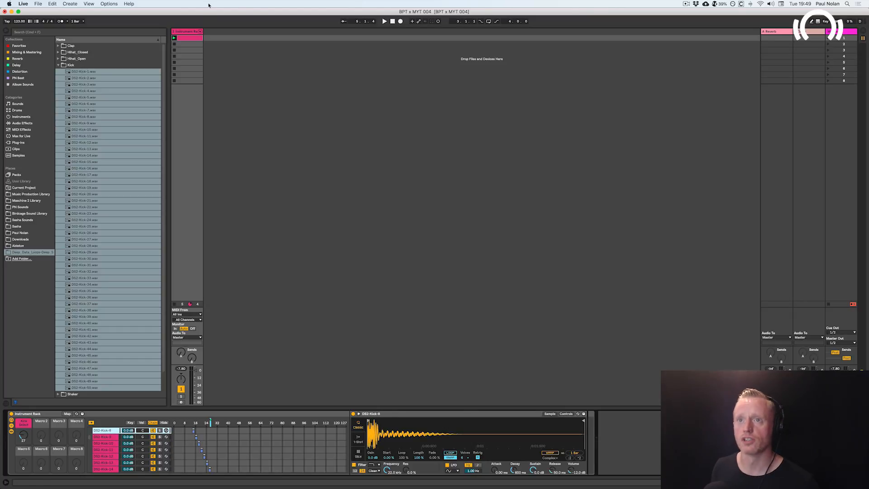
- Unfold the track's chains in the mixer, fold them again and rename the track "Kick Selector"
{"action": "left_click", "coordinate": [200, 31]}
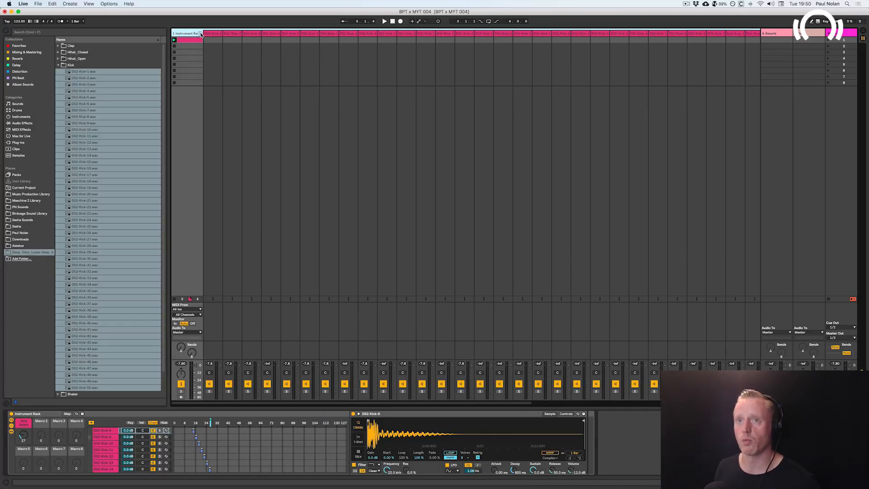
{"action": "left_click", "coordinate": [201, 34]}
{"action": "key", "text": "super+r"}
{"action": "type", "text": "K"}
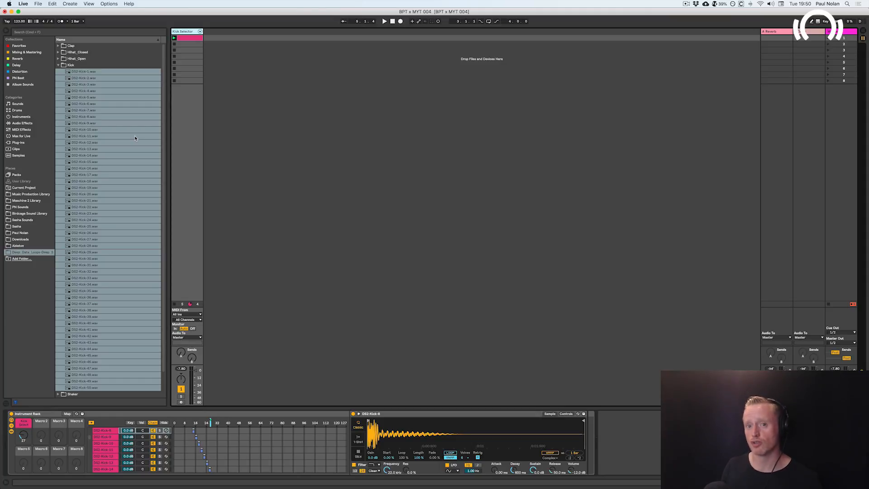
- Collapse the Kick sample folder in the browser and select the HHat_Open folder
{"action": "left_click", "coordinate": [58, 65]}
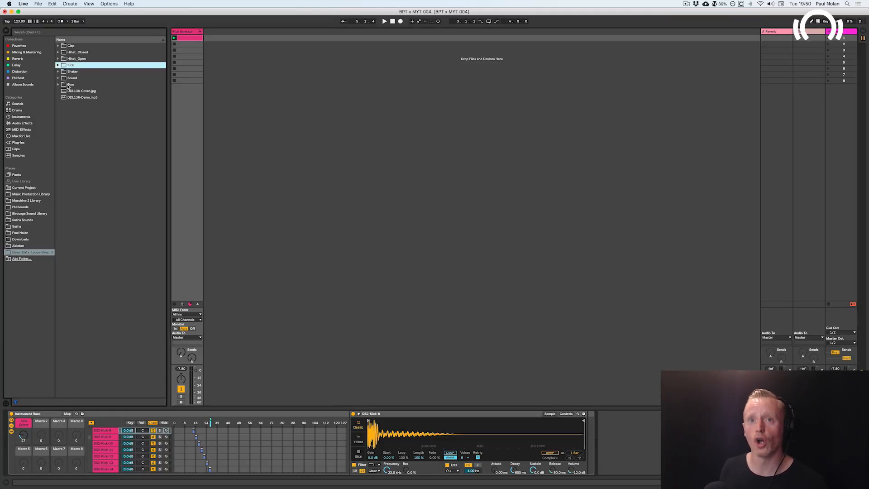
{"action": "left_click", "coordinate": [78, 58]}
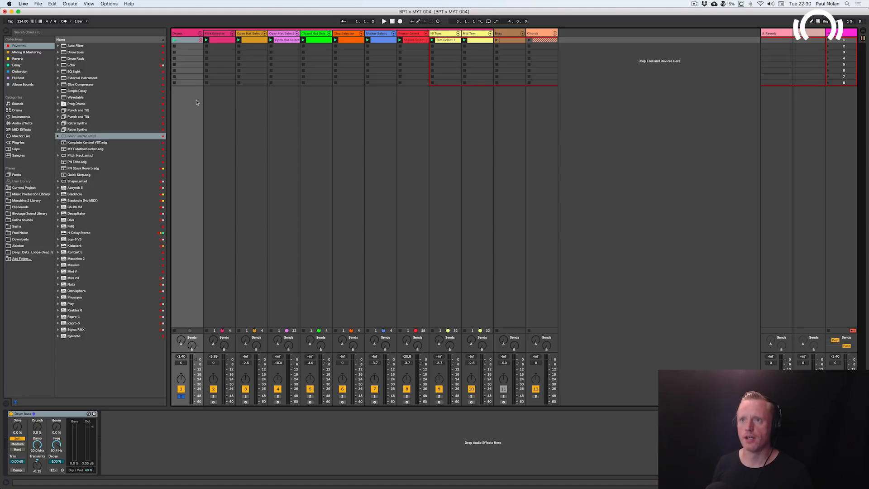
- Examine the selector racks on the kick, open hat, closed hat, clap, shaker, hi tom and mid tom tracks
{"action": "left_click", "coordinate": [218, 35]}
{"action": "scroll", "coordinate": [320, 433], "scroll_direction": "left", "scroll_amount": 2}
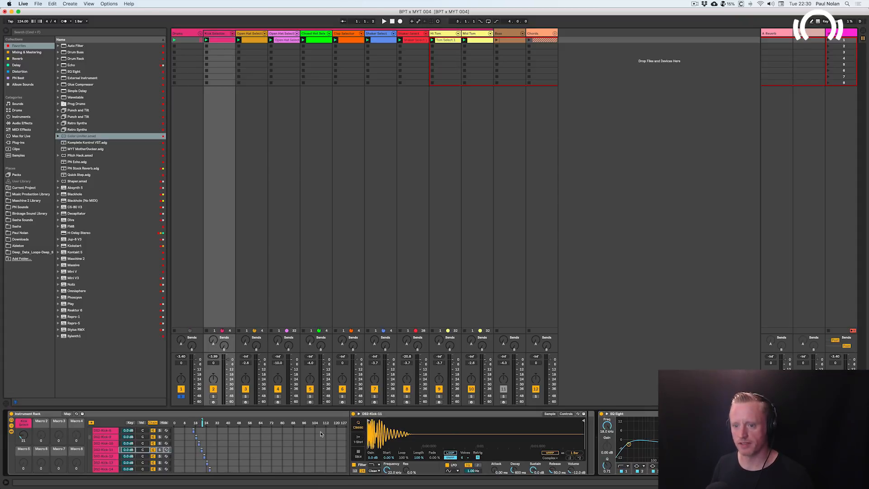
{"action": "left_click", "coordinate": [248, 34]}
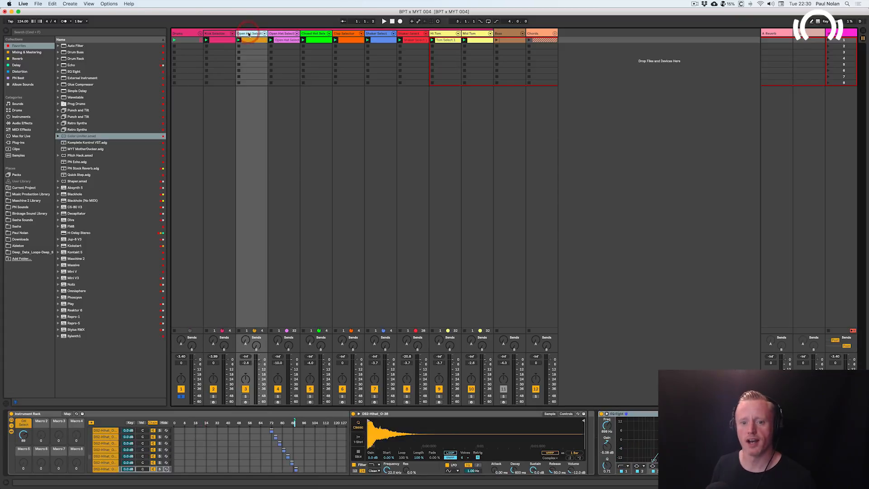
{"action": "left_click", "coordinate": [284, 35]}
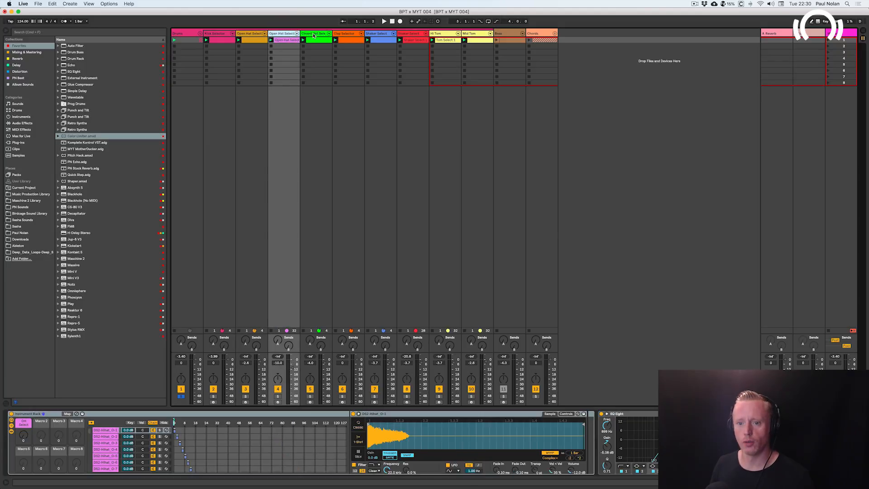
{"action": "left_click", "coordinate": [314, 35]}
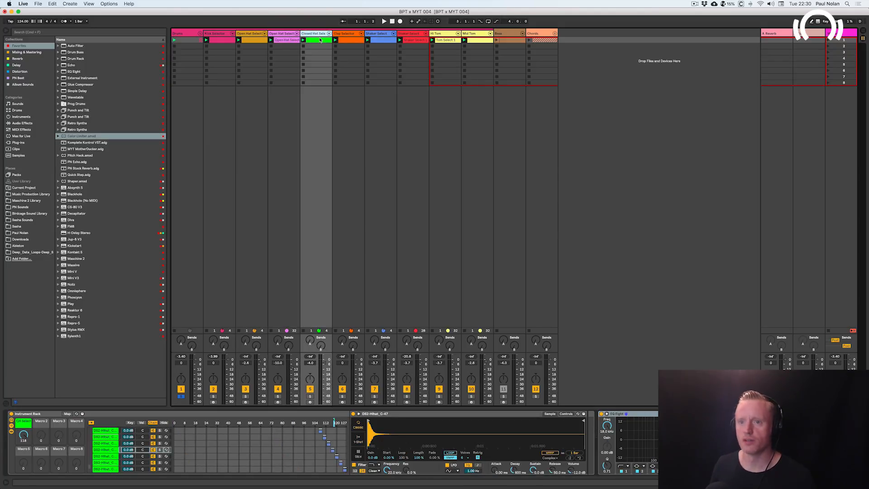
{"action": "left_click", "coordinate": [347, 35]}
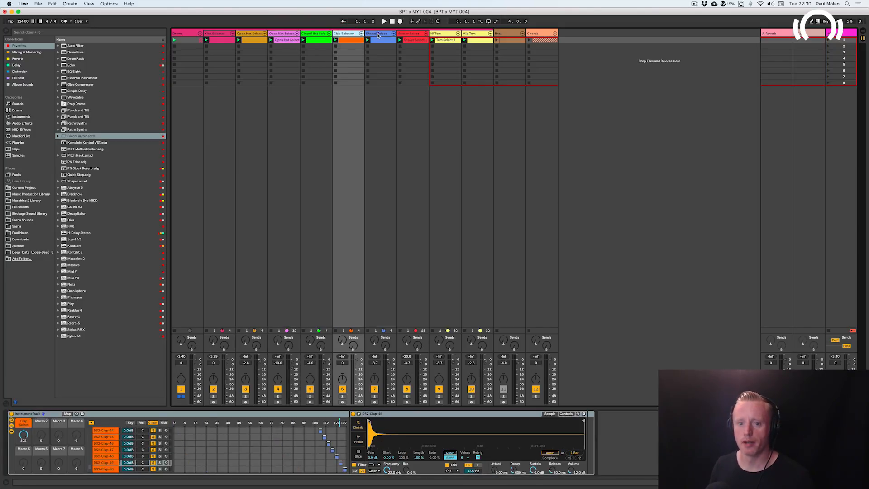
{"action": "left_click", "coordinate": [379, 35]}
{"action": "left_click", "coordinate": [413, 35]}
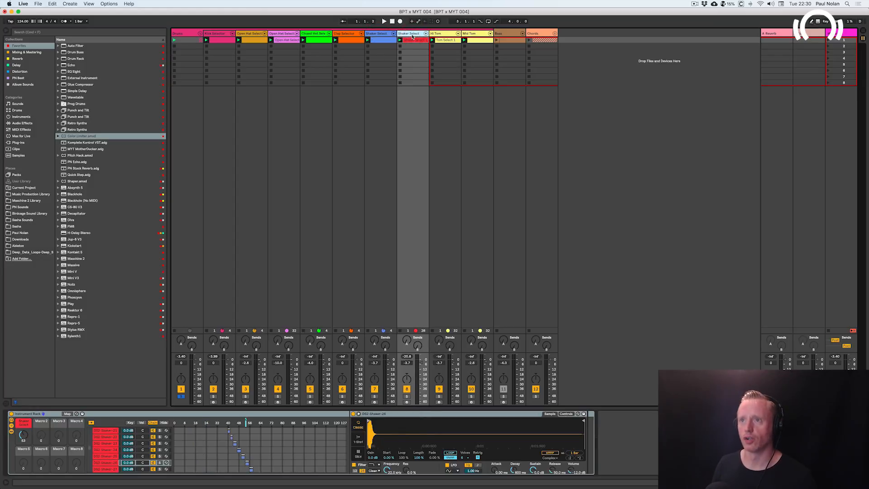
{"action": "left_click", "coordinate": [452, 34]}
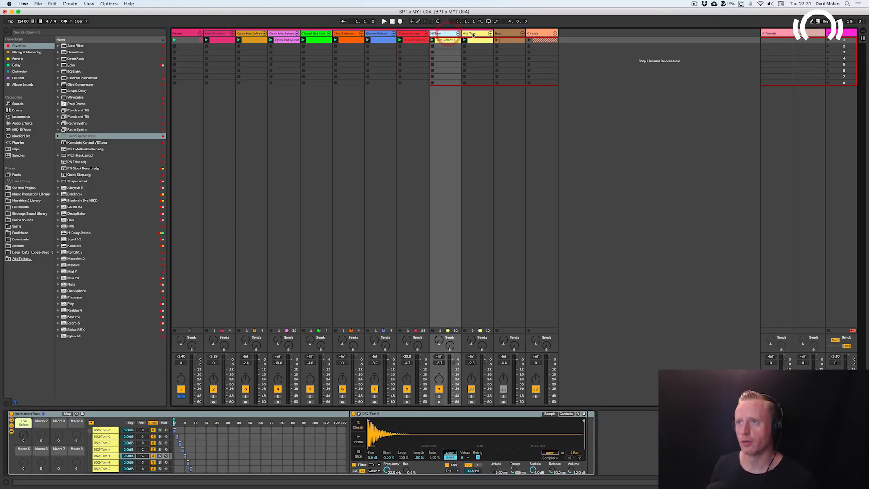
{"action": "left_click", "coordinate": [472, 35]}
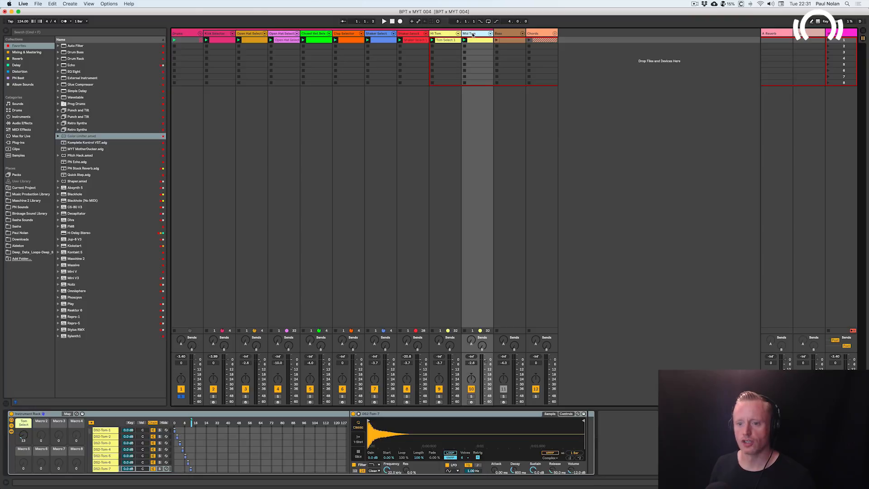
- Examine the Drum Buss settings on the Drums group and play the full beat
{"action": "left_click", "coordinate": [191, 35]}
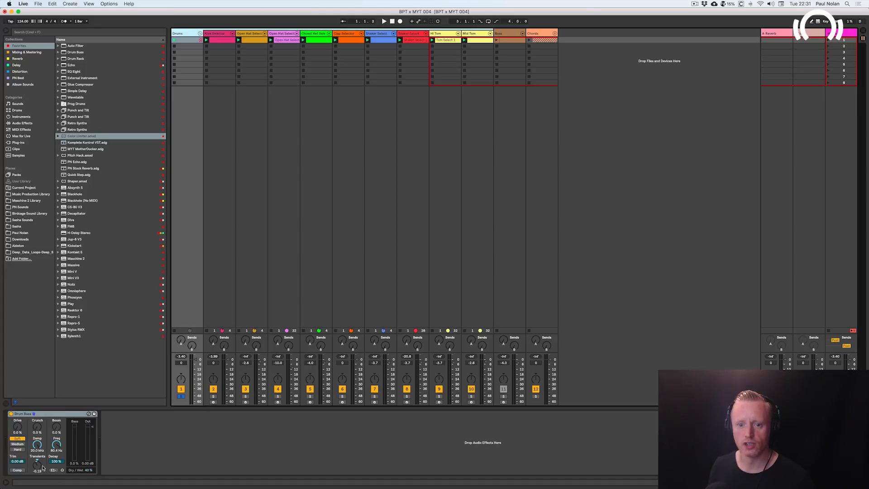
{"action": "left_click", "coordinate": [39, 469]}
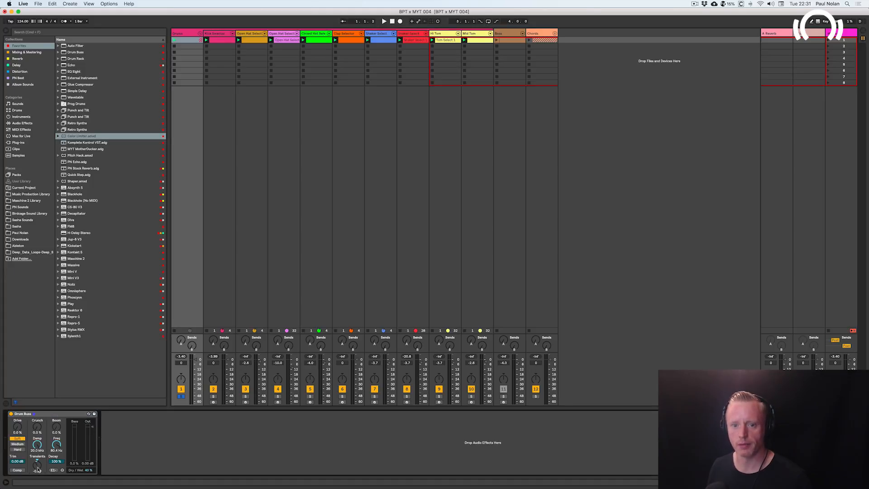
{"action": "left_click", "coordinate": [190, 34]}
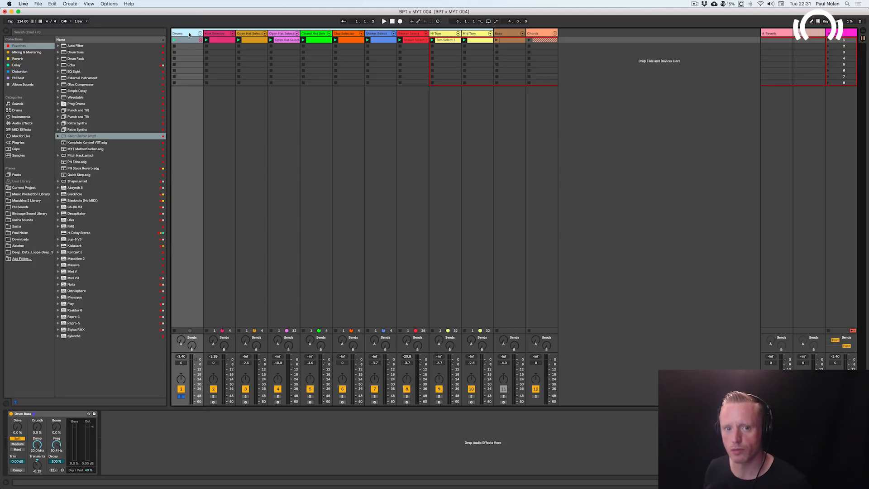
{"action": "key", "text": "space"}
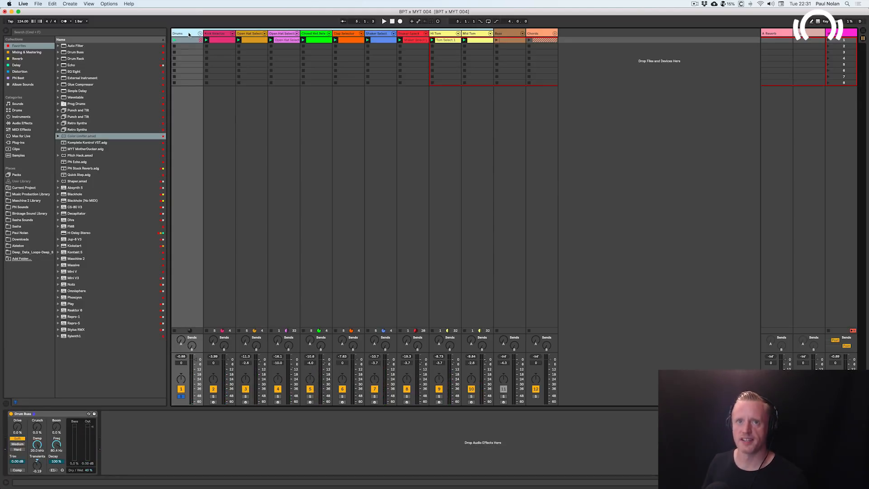
{"action": "left_click", "coordinate": [23, 22]}
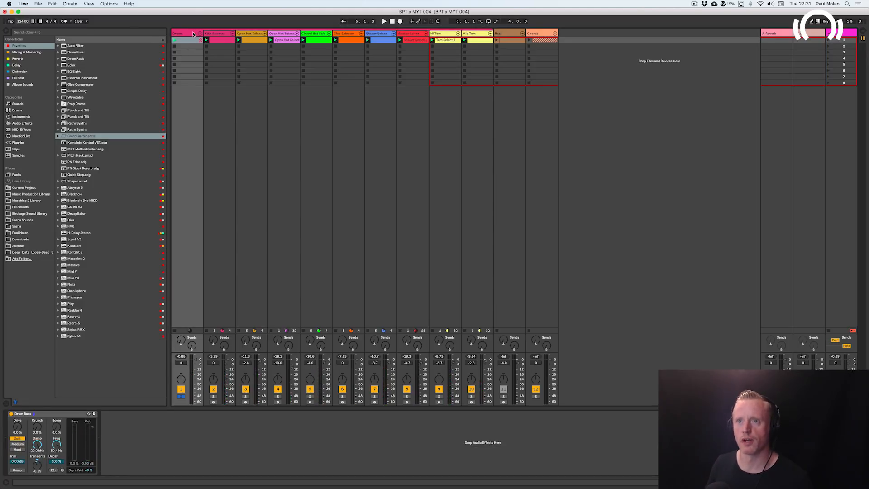
- Hide the chain zones on the Kick Selector track and examine its EQ Eight and Auto Filter
{"action": "left_click", "coordinate": [221, 35]}
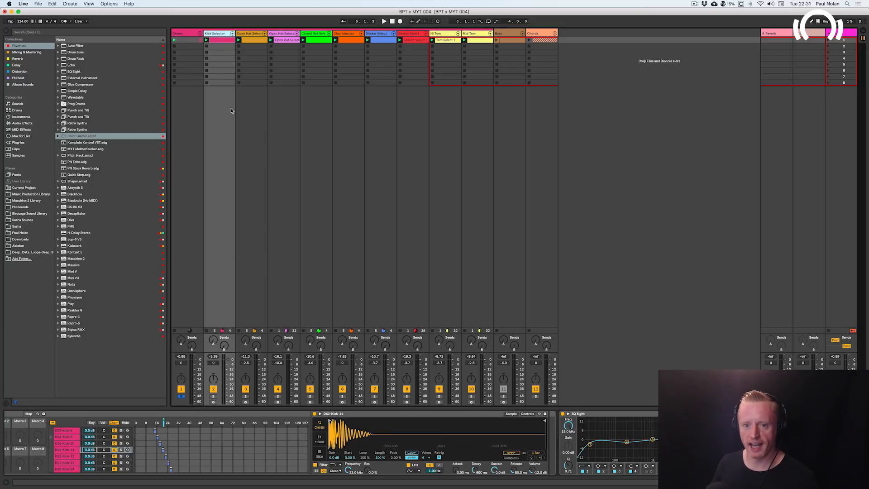
{"action": "left_click", "coordinate": [261, 441]}
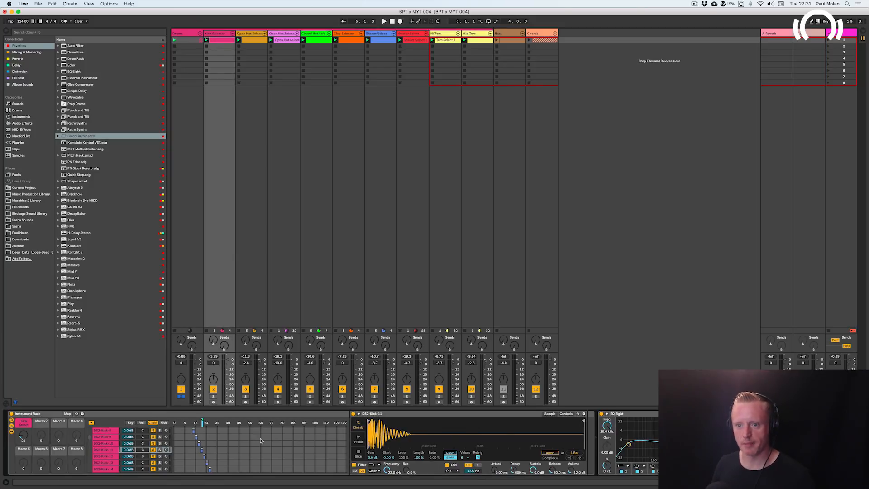
{"action": "left_click", "coordinate": [164, 423]}
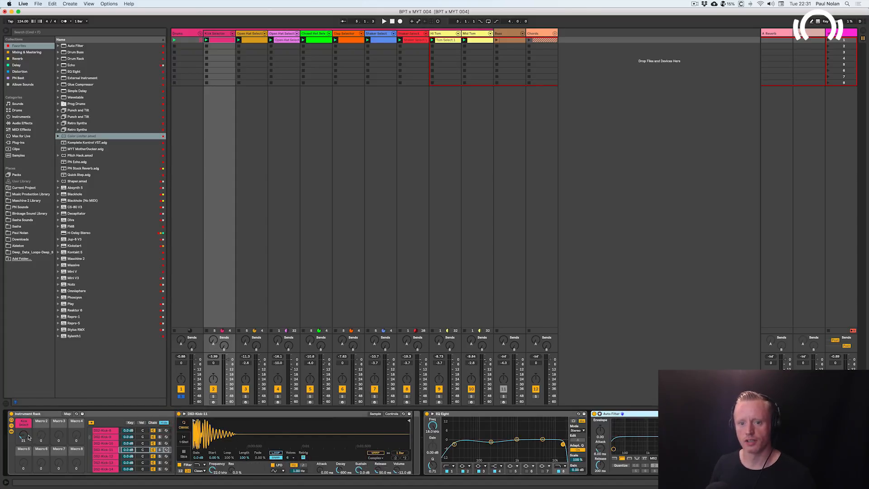
{"action": "left_click", "coordinate": [539, 414]}
{"action": "left_click", "coordinate": [620, 415]}
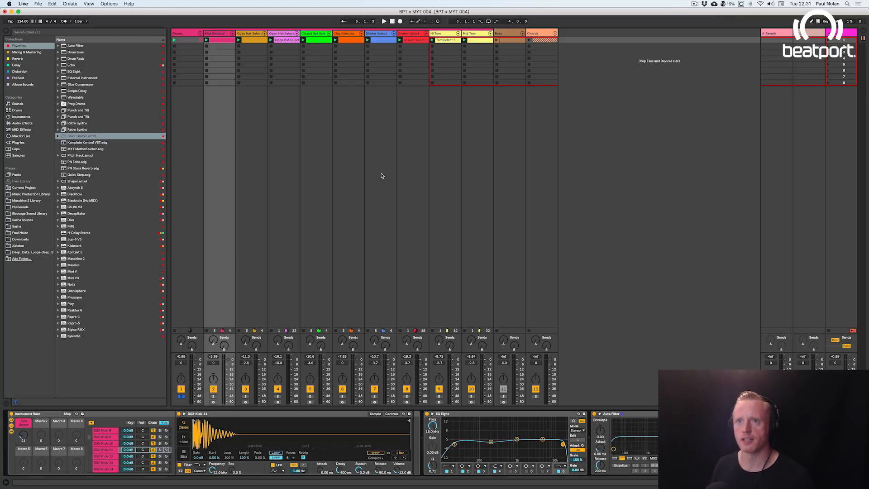
- Solo the first open hat track and play the pattern to hear it on its own
{"action": "left_click", "coordinate": [252, 35]}
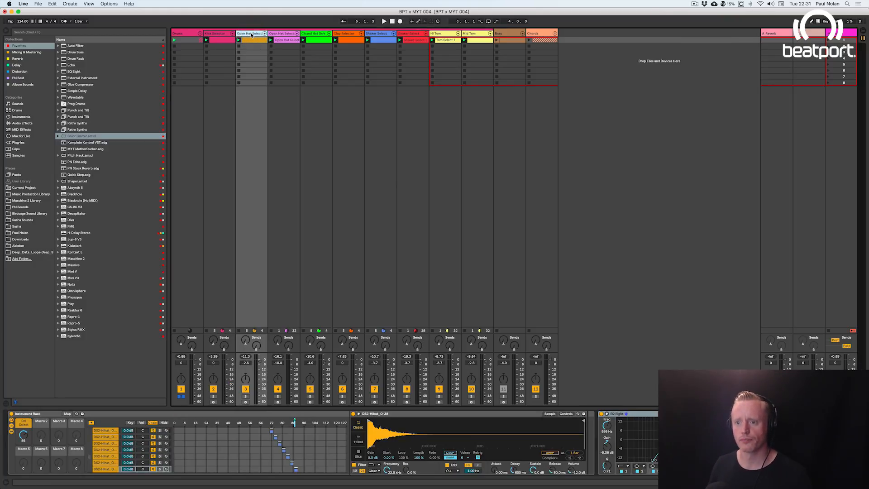
{"action": "left_click", "coordinate": [246, 396]}
{"action": "key", "text": "space"}
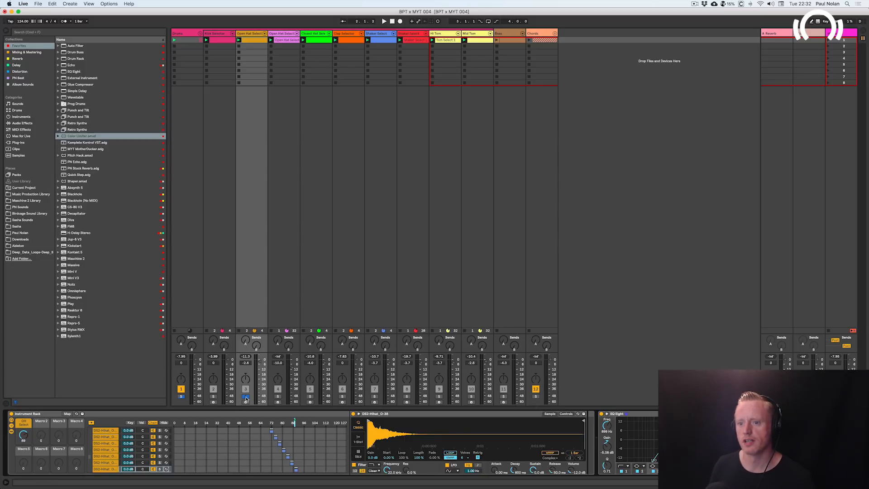
- Solo the second open hat track instead, open its clip, listen to its single hit and release the solo
{"action": "left_click", "coordinate": [277, 396]}
{"action": "left_click", "coordinate": [245, 396]}
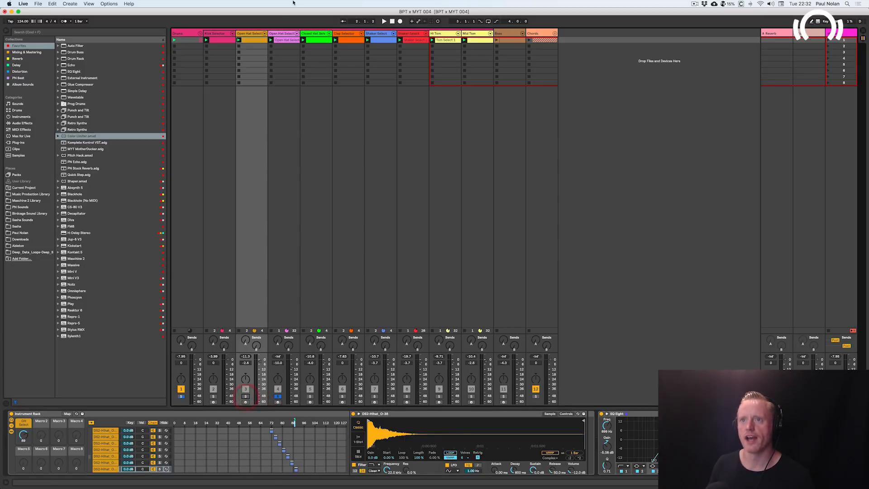
{"action": "double_click", "coordinate": [286, 40]}
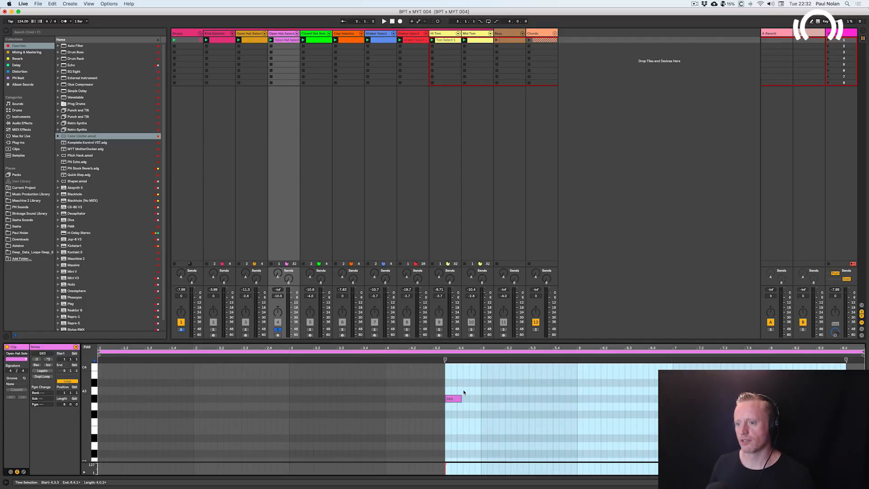
{"action": "left_click", "coordinate": [464, 389]}
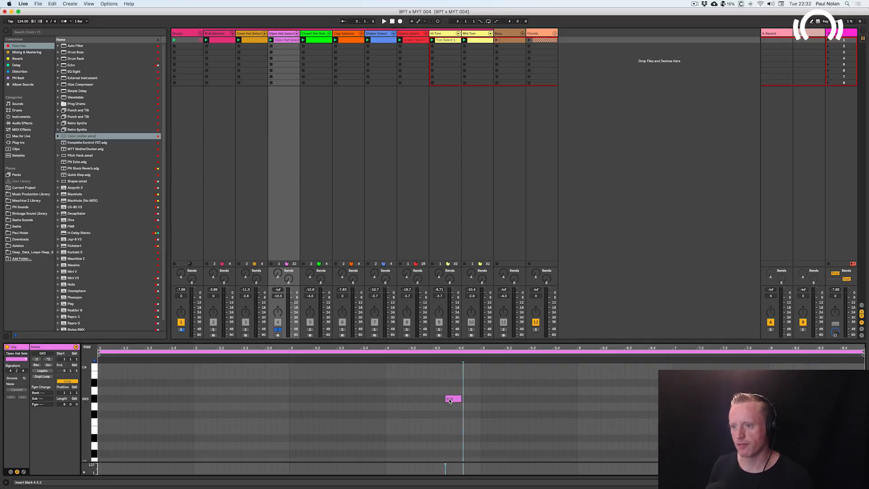
{"action": "key", "text": "space"}
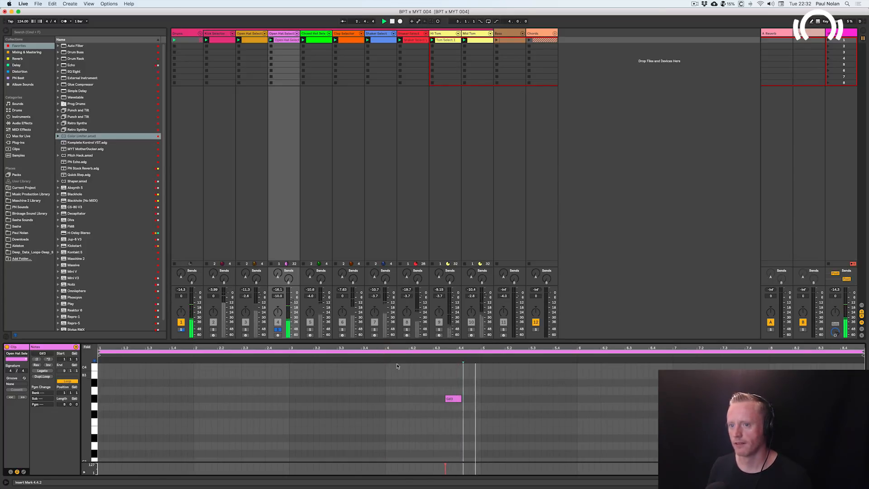
{"action": "left_click", "coordinate": [277, 329]}
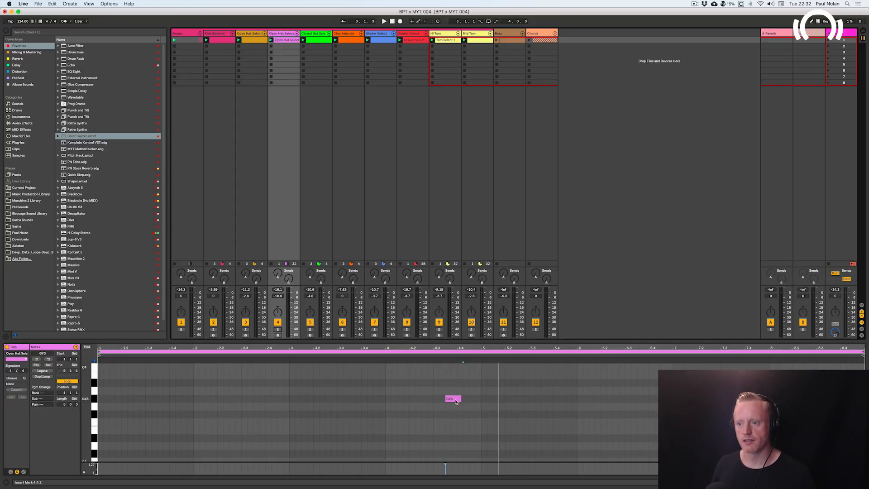
- Show the first open hat clip's notes on the full unfolded keyboard and try changing the first note's pitch
{"action": "left_click", "coordinate": [253, 42]}
{"action": "left_click", "coordinate": [87, 347]}
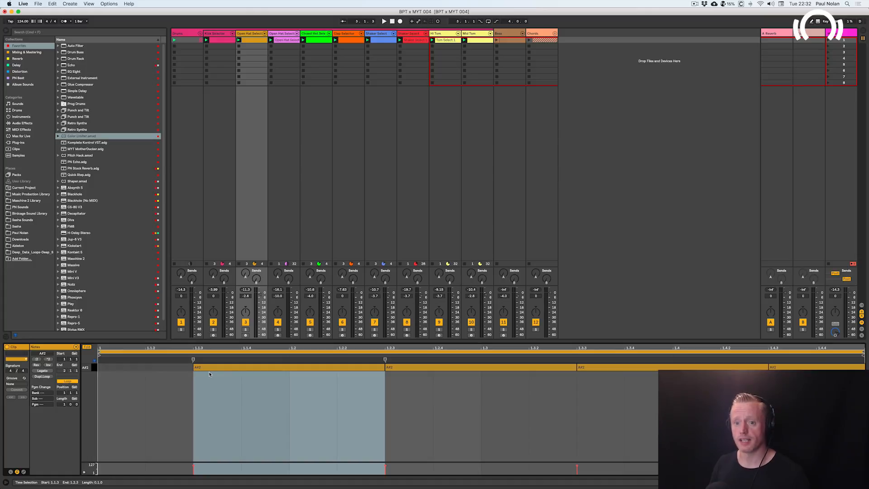
{"action": "left_click", "coordinate": [90, 348]}
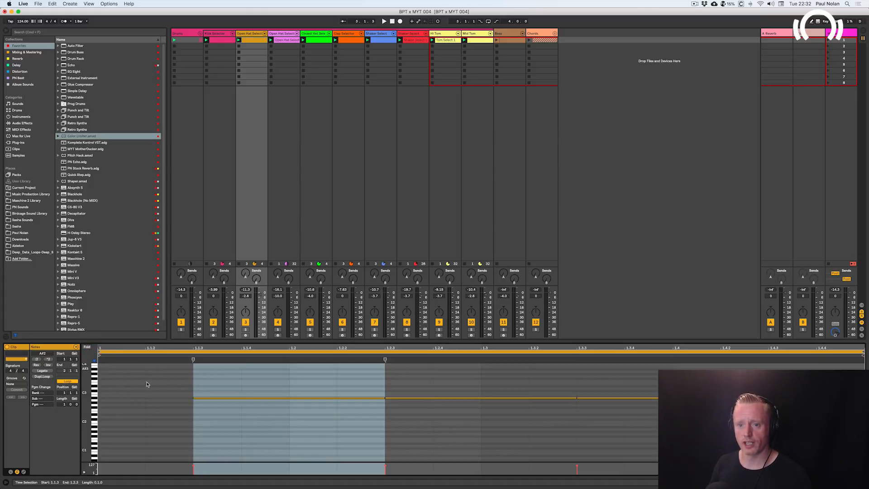
{"action": "left_click", "coordinate": [194, 387]}
{"action": "left_click", "coordinate": [242, 398]}
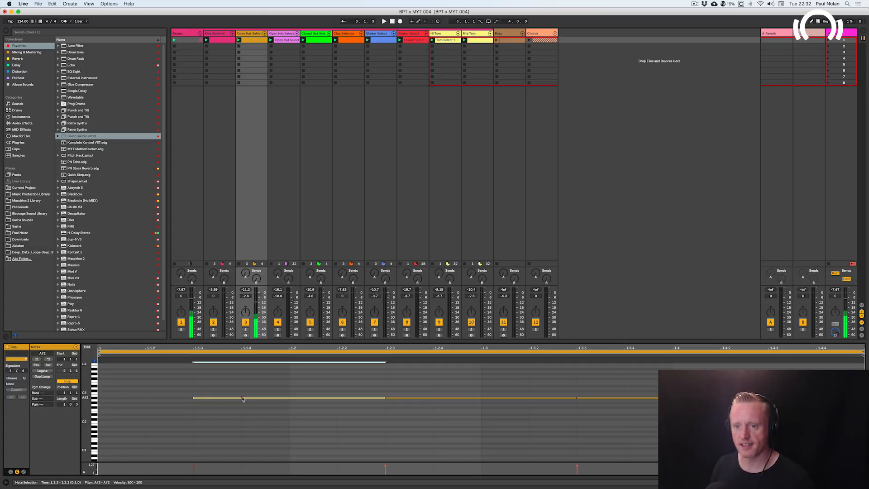
{"action": "left_click_drag", "start_coordinate": [242, 398], "coordinate": [243, 399]}
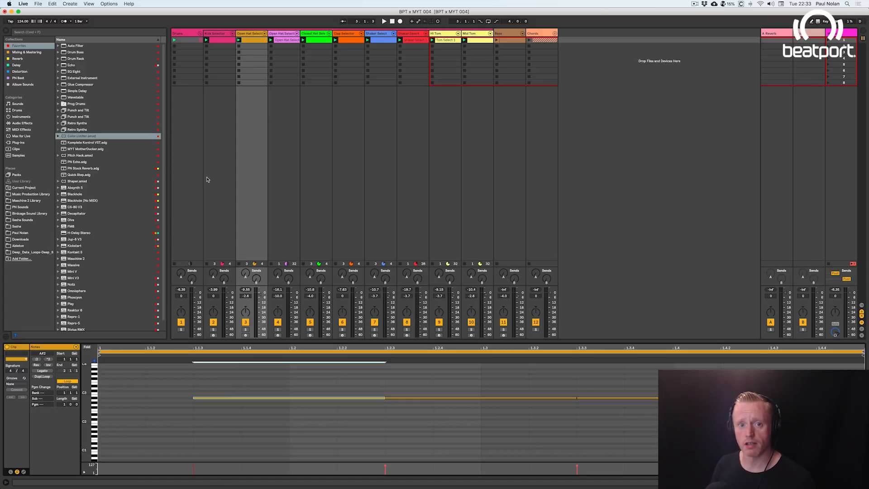
{"action": "left_click", "coordinate": [289, 377]}
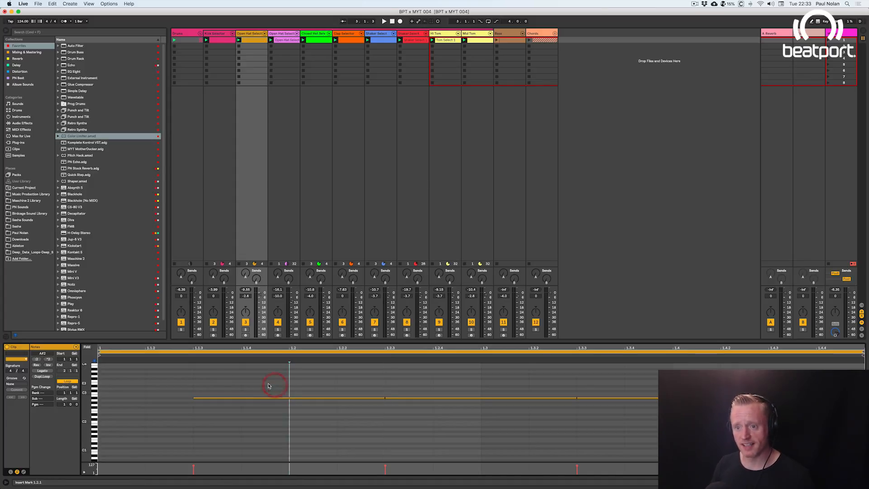
- Try lowering the kick clip's first note to B2 and return it to C3
{"action": "left_click", "coordinate": [225, 35]}
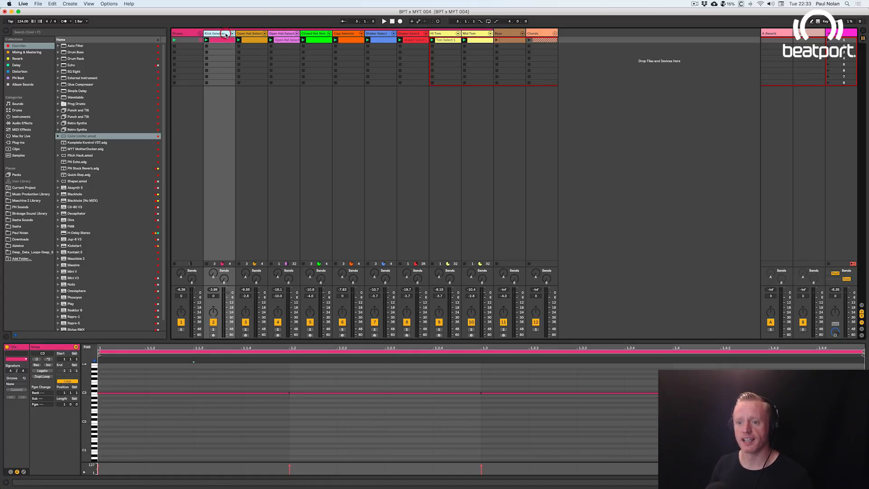
{"action": "left_click", "coordinate": [152, 393]}
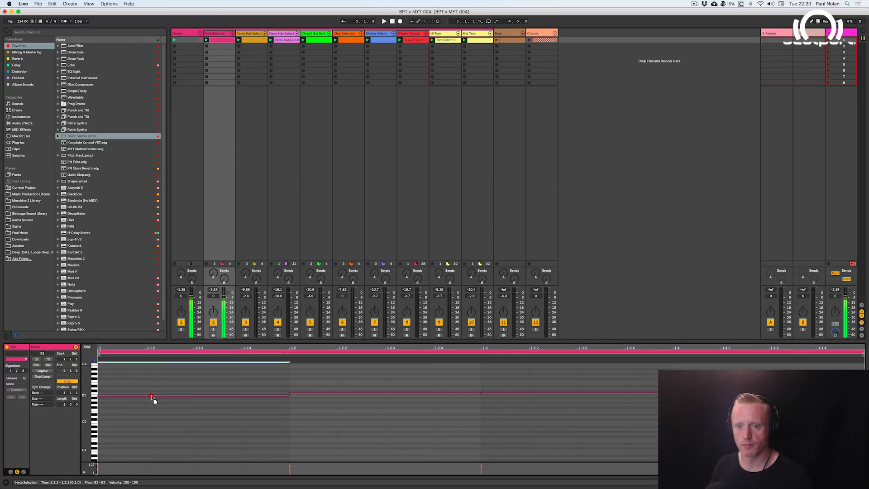
{"action": "left_click", "coordinate": [153, 396]}
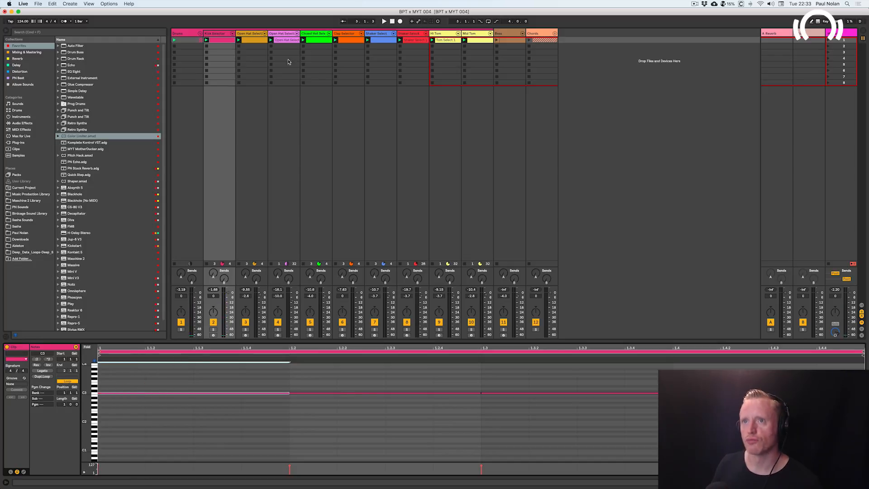
- Play the closed hat track in solo and fold its clip's note view to the used pitch
{"action": "left_click", "coordinate": [313, 34]}
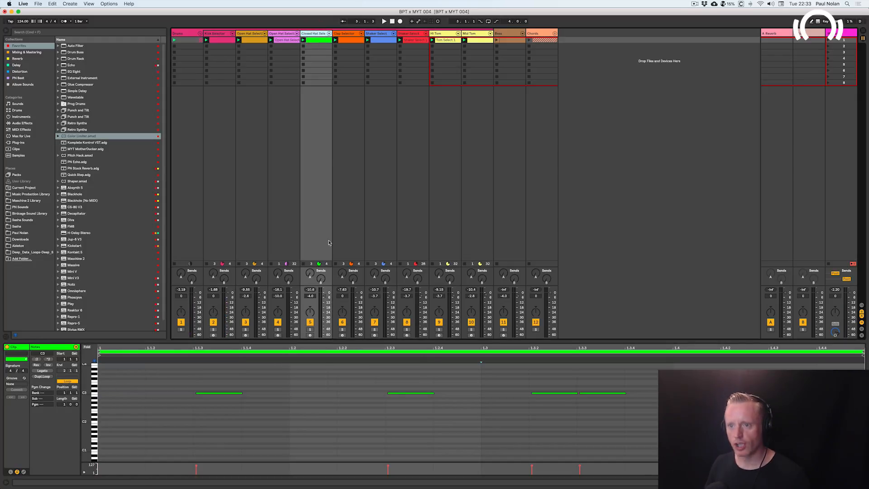
{"action": "left_click", "coordinate": [311, 329]}
{"action": "key", "text": "space"}
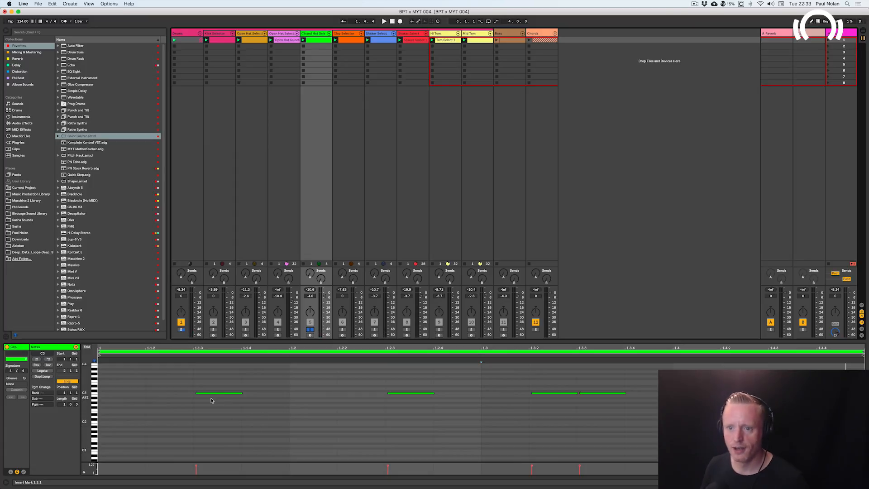
{"action": "left_click", "coordinate": [87, 347]}
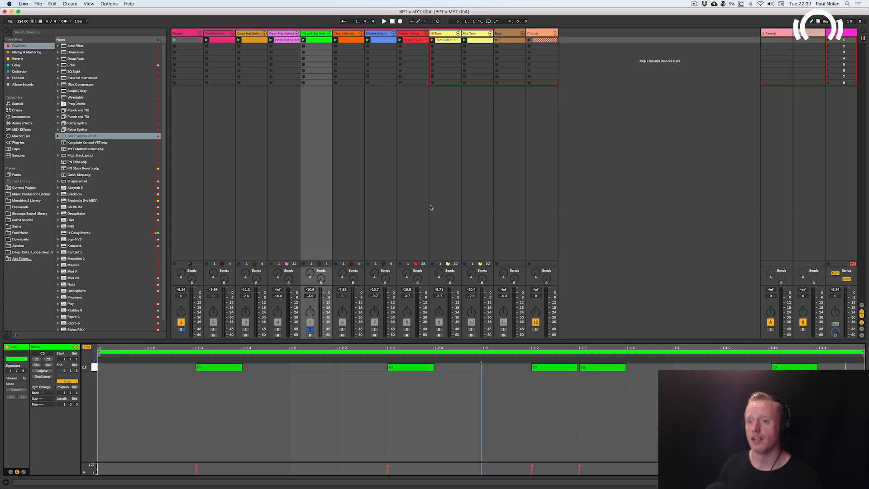
- Listen to the clap track in solo, examine its clip and sample selector rack, and release the solo
{"action": "left_click", "coordinate": [342, 329]}
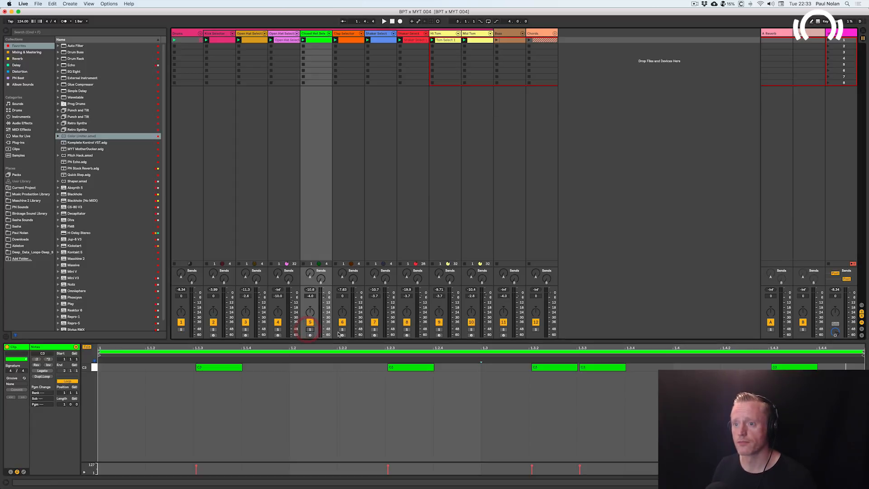
{"action": "key", "text": "space"}
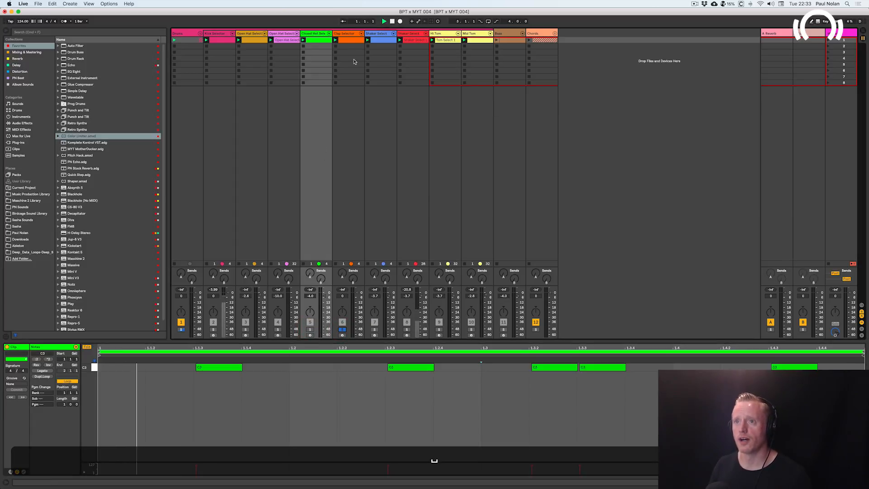
{"action": "left_click", "coordinate": [349, 41]}
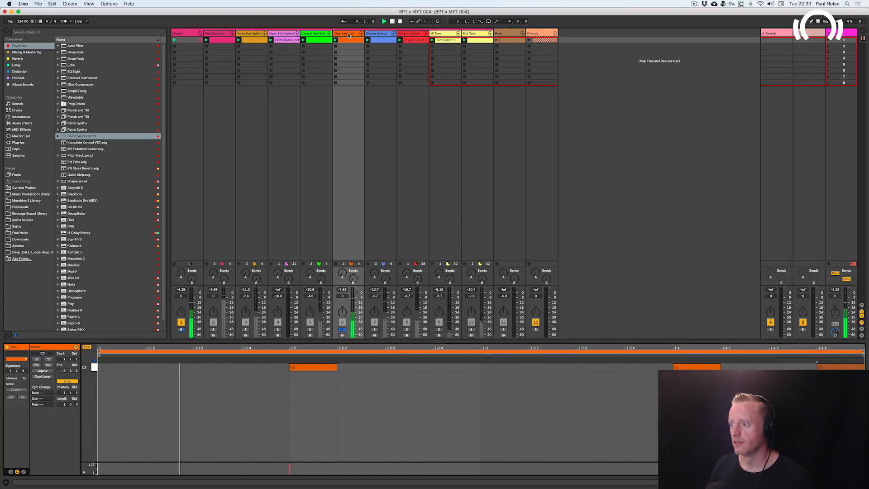
{"action": "left_click", "coordinate": [840, 367]}
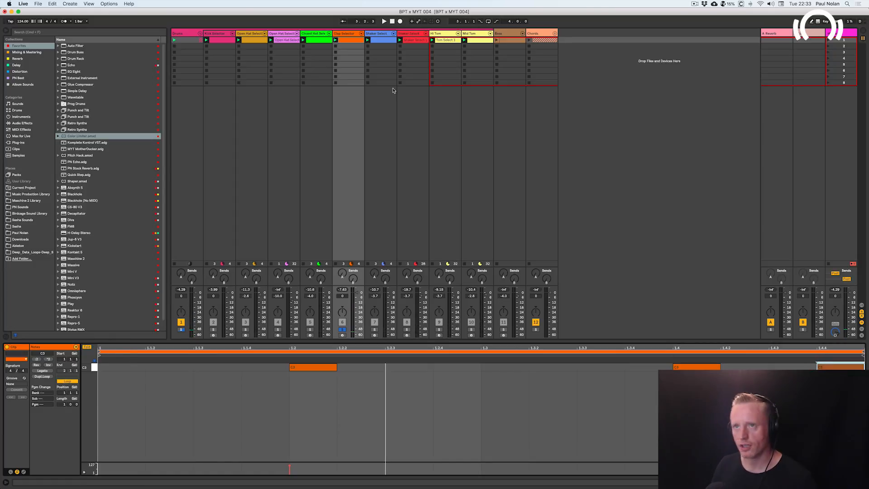
{"action": "left_click", "coordinate": [340, 34]}
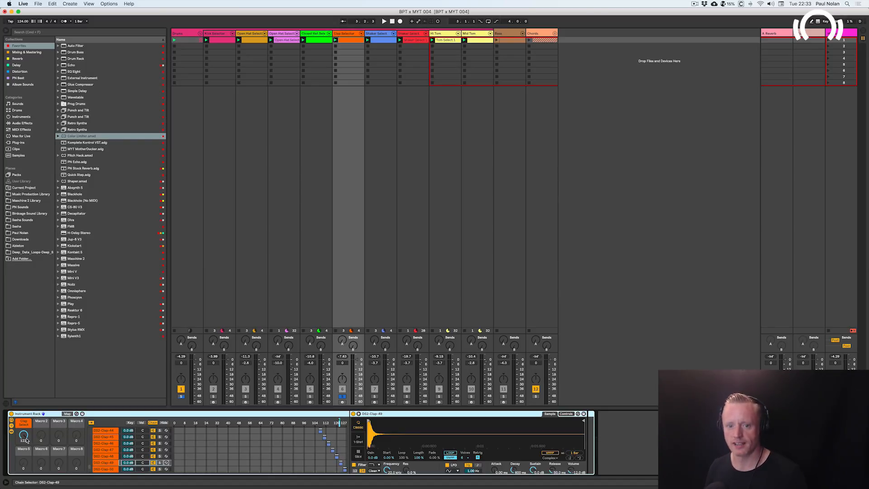
{"action": "left_click", "coordinate": [342, 397]}
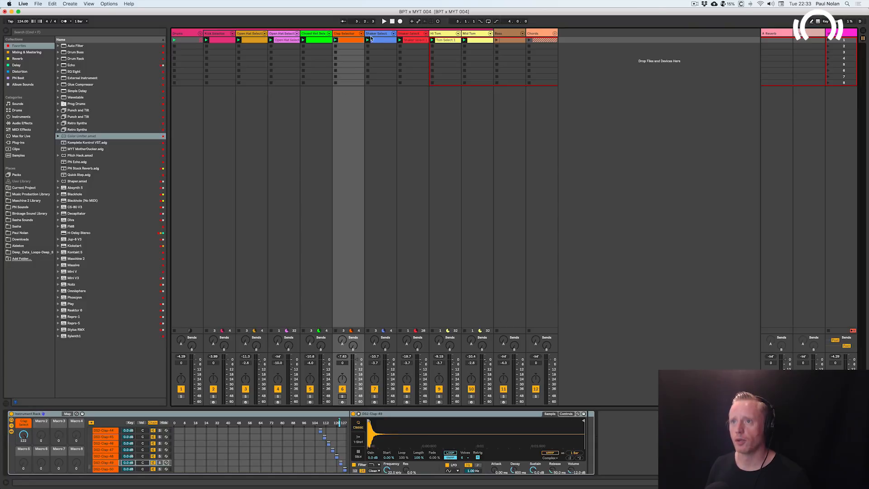
- Examine the first shaker's clip and rack, play it soloed with the kick and closed hat, and clear the solos
{"action": "left_click", "coordinate": [371, 40]}
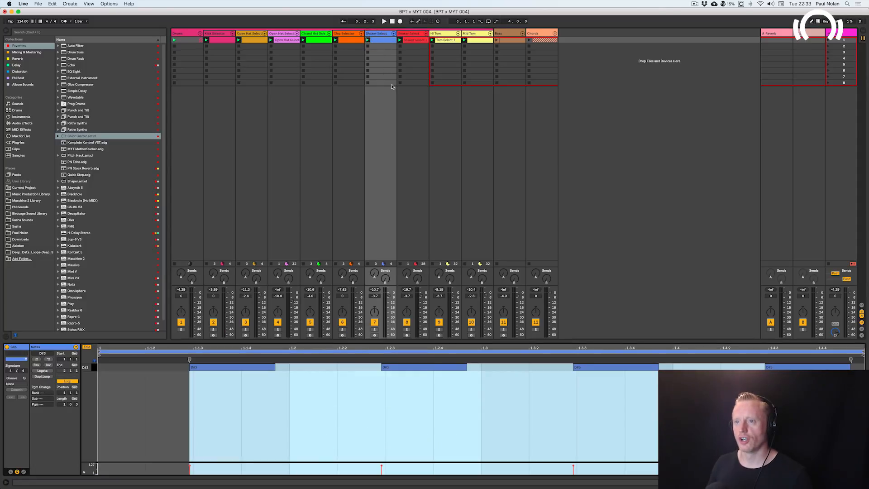
{"action": "left_click", "coordinate": [383, 36]}
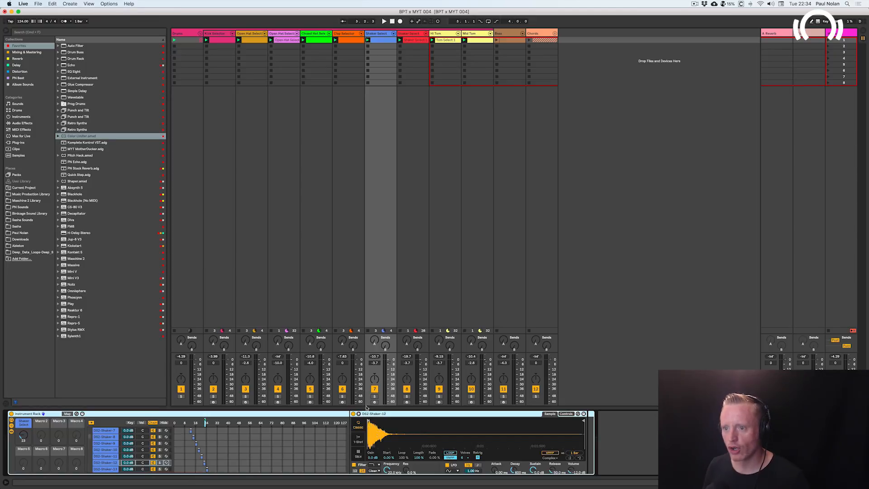
{"action": "double_click", "coordinate": [383, 39]}
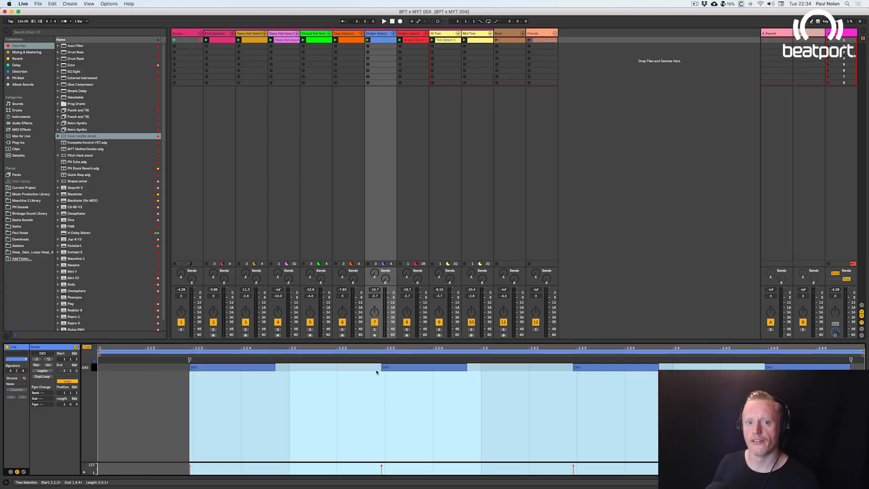
{"action": "left_click", "coordinate": [374, 329]}
{"action": "key", "text": "space"}
{"action": "left_click", "coordinate": [213, 329]}
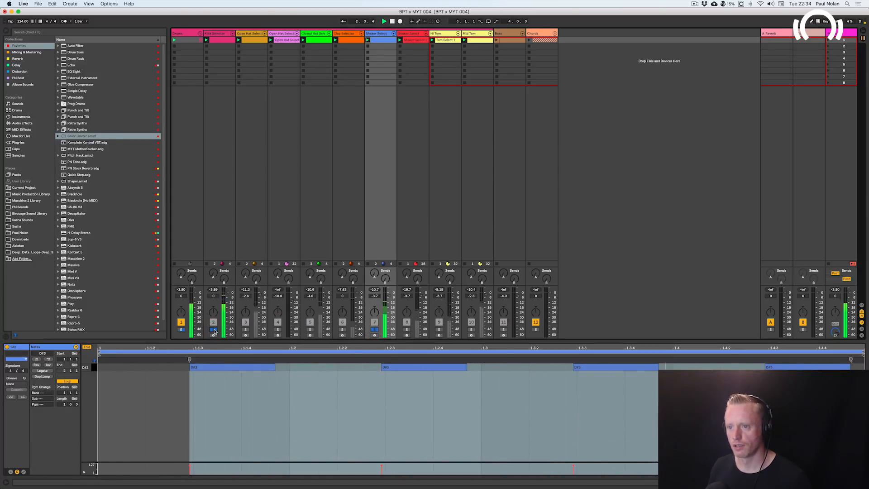
{"action": "left_click", "coordinate": [310, 329]}
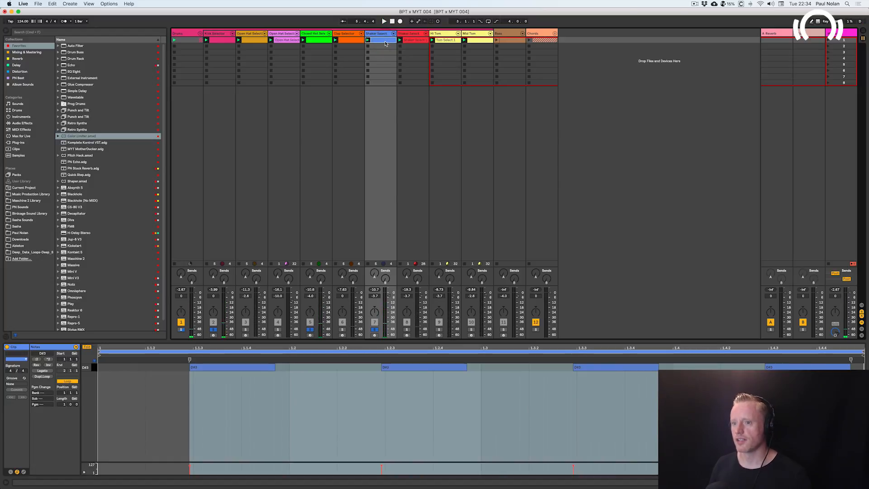
{"action": "left_click", "coordinate": [375, 329], "text": "super"}
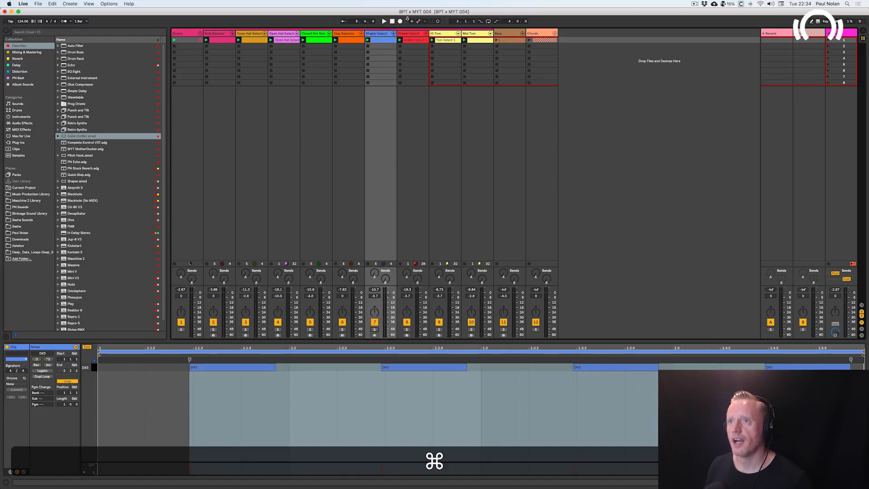
- Open the second shaker track's clip, play it in solo and release the solo
{"action": "left_click", "coordinate": [415, 40]}
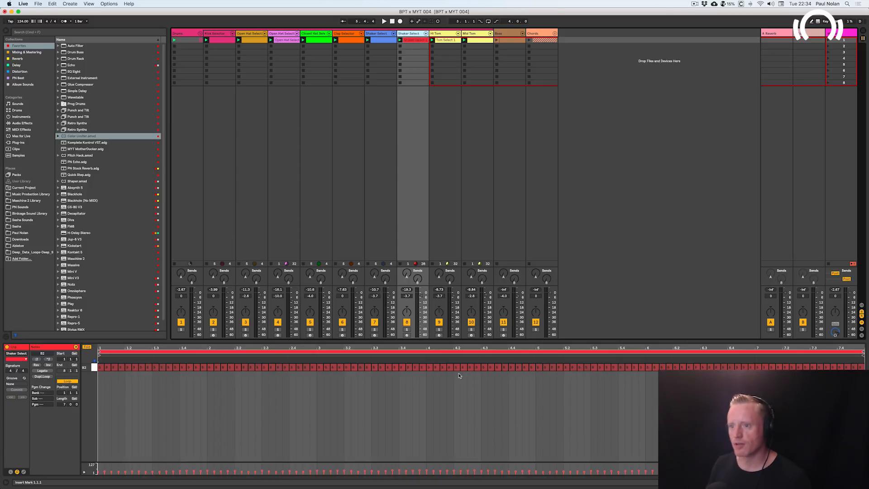
{"action": "left_click", "coordinate": [406, 329]}
{"action": "key", "text": "space"}
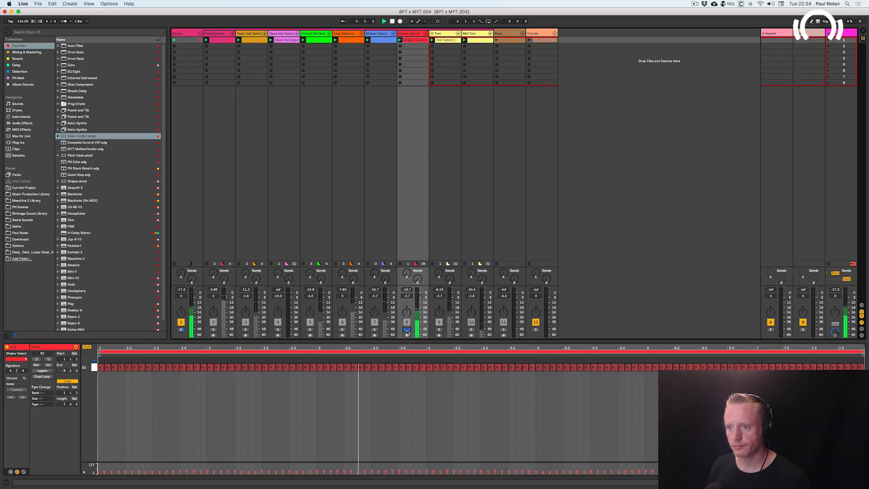
{"action": "left_click", "coordinate": [407, 329]}
- Add a Glue Compressor after the Instrument Rack on the second shaker track
{"action": "left_click", "coordinate": [417, 34]}
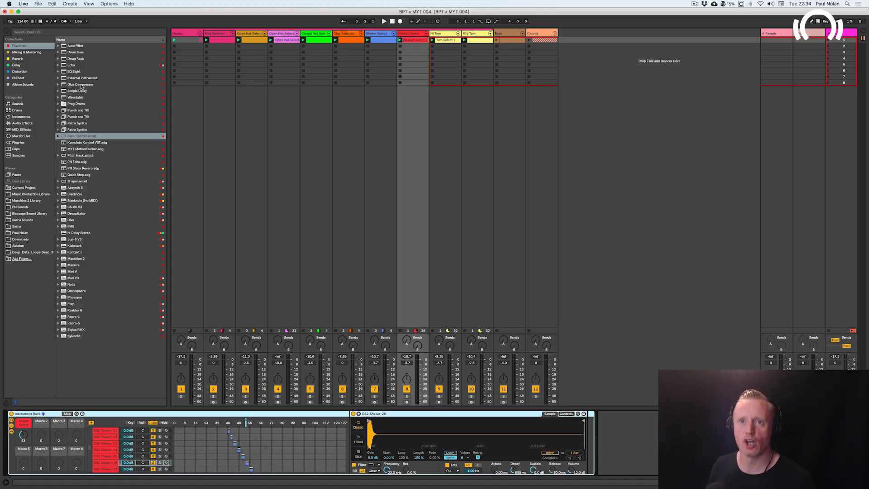
{"action": "left_click", "coordinate": [80, 86]}
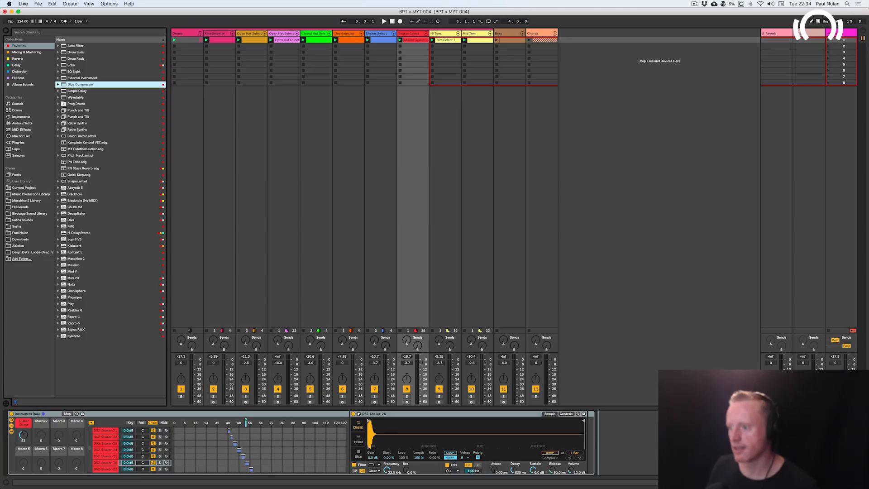
{"action": "left_click_drag", "start_coordinate": [81, 84], "coordinate": [629, 439]}
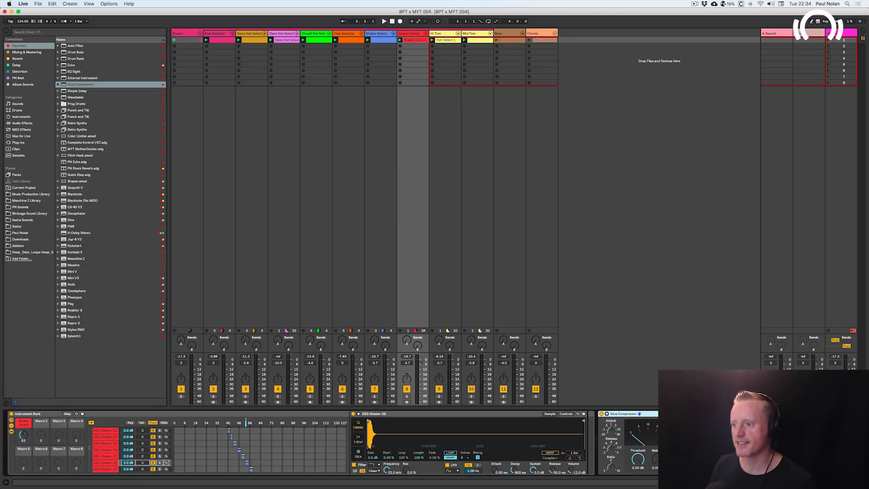
- Set the Glue Compressor's sidechain audio source to Kick Selector on the second shaker track
{"action": "left_click", "coordinate": [606, 414]}
{"action": "left_click", "coordinate": [608, 430]}
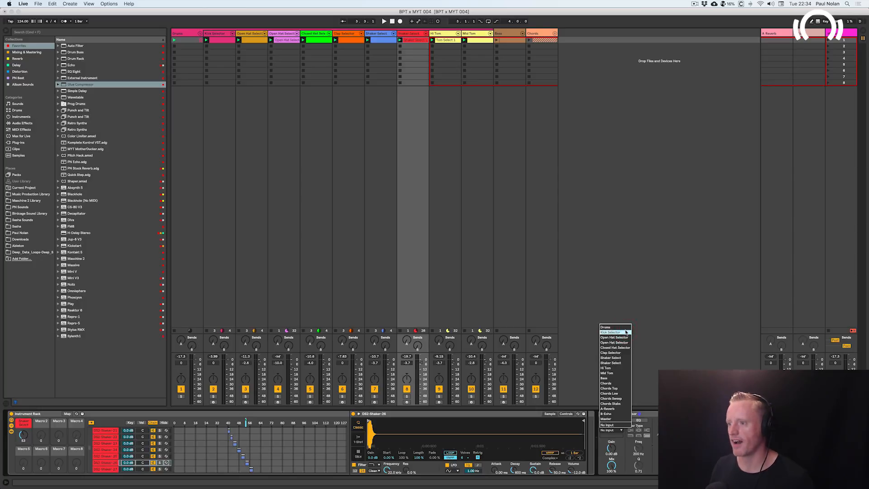
{"action": "left_click", "coordinate": [610, 332]}
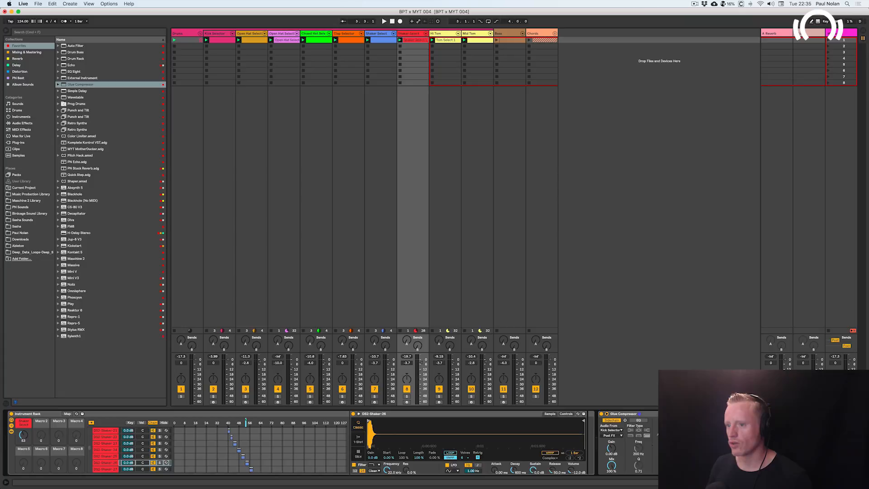
- Play the second shaker in solo, compare the Glue Compressor bypassed and enabled, add the kick to the solo, and release both solos
{"action": "left_click", "coordinate": [407, 396]}
{"action": "key", "text": "space"}
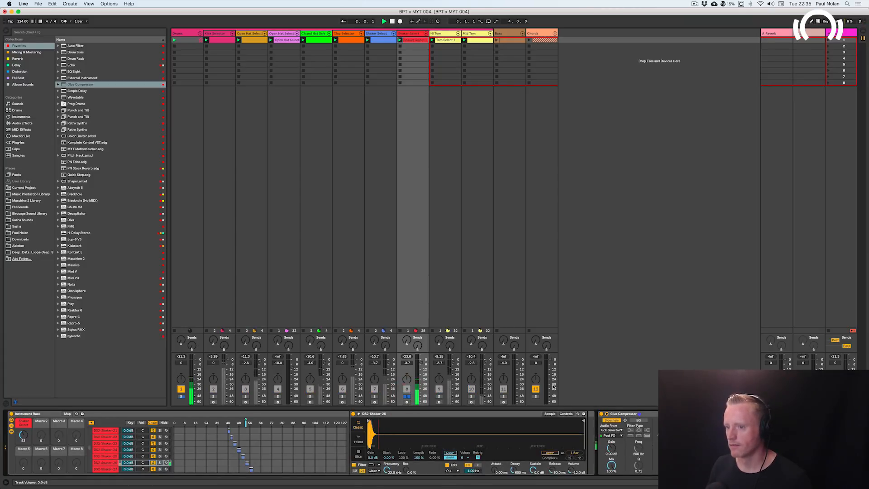
{"action": "left_click", "coordinate": [601, 415]}
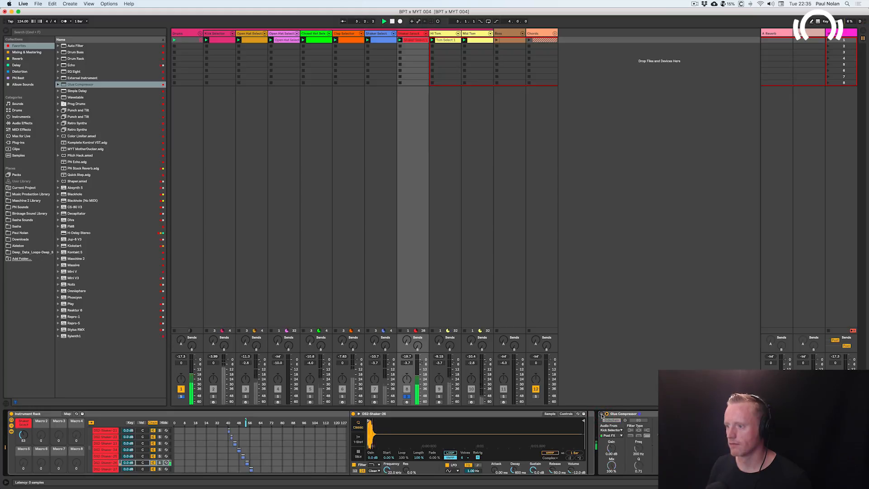
{"action": "left_click", "coordinate": [601, 414]}
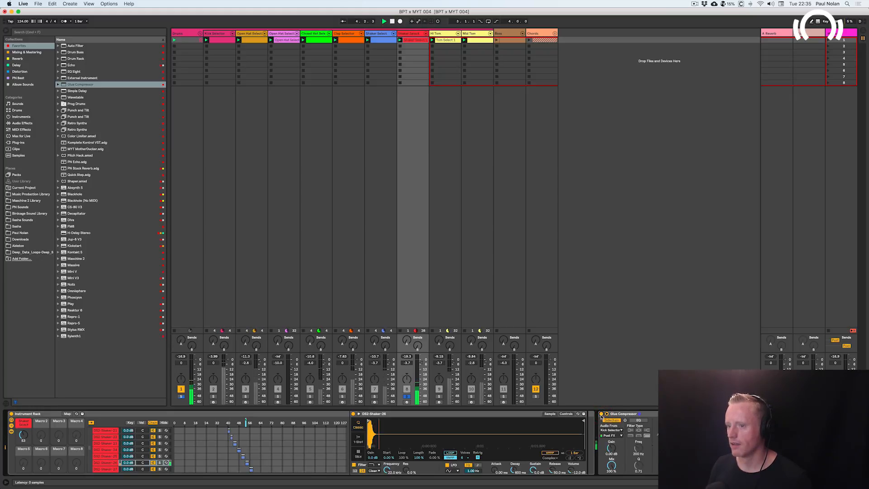
{"action": "left_click", "coordinate": [213, 396]}
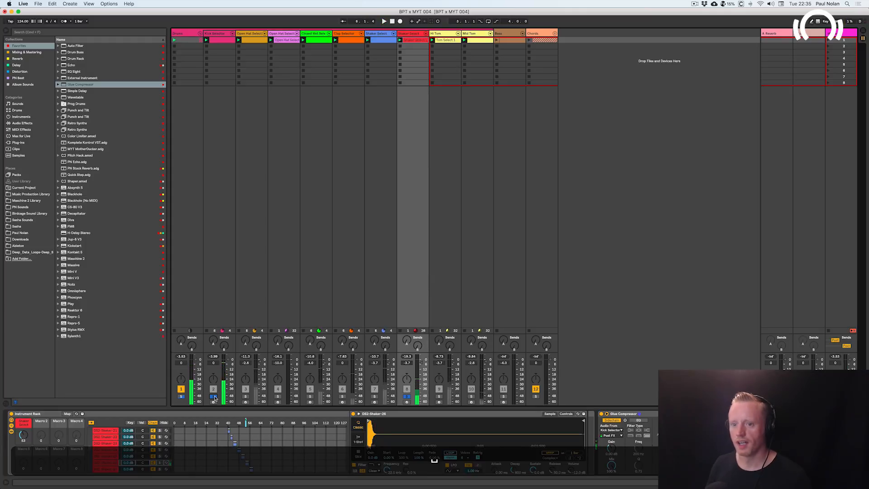
{"action": "left_click", "coordinate": [213, 396]}
{"action": "left_click", "coordinate": [407, 397]}
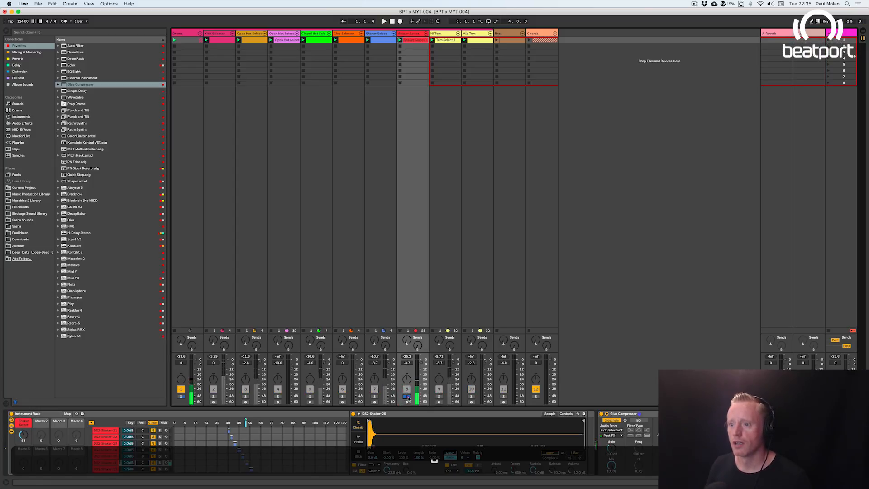
- Open the Hi Tom clip, play it in solo and with the kick, and clear the solos
{"action": "left_click", "coordinate": [438, 397]}
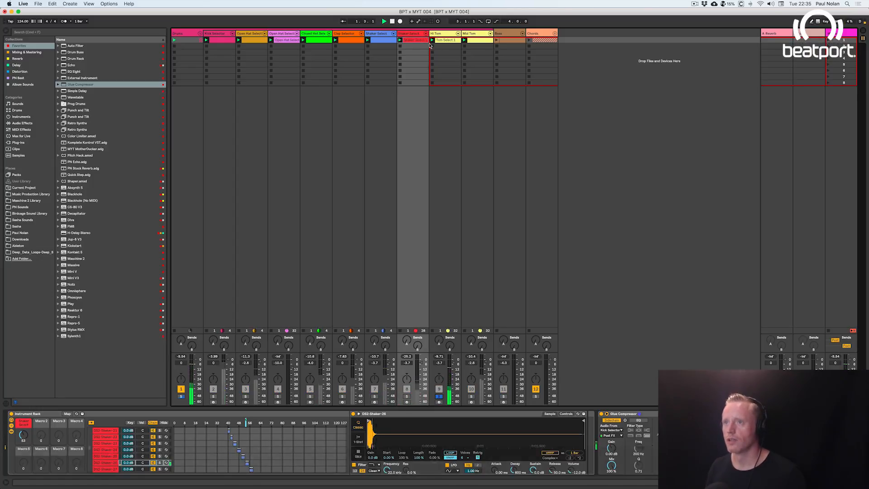
{"action": "left_click", "coordinate": [446, 40]}
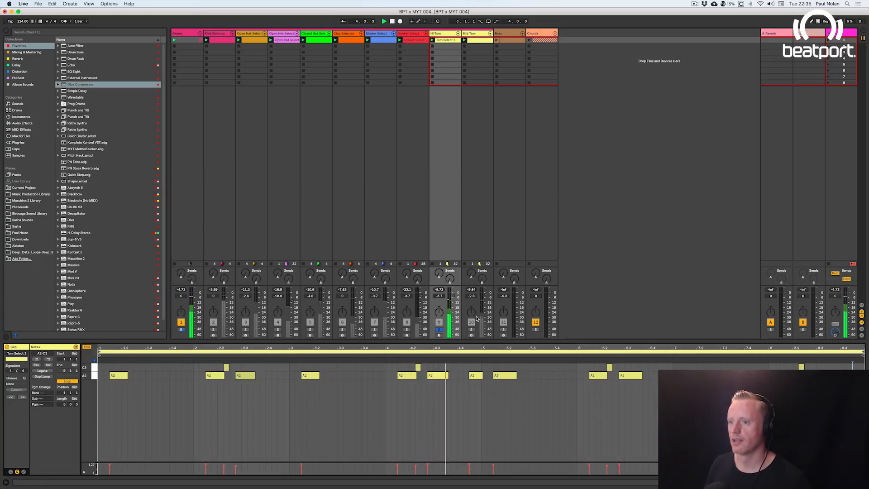
{"action": "left_click", "coordinate": [213, 329]}
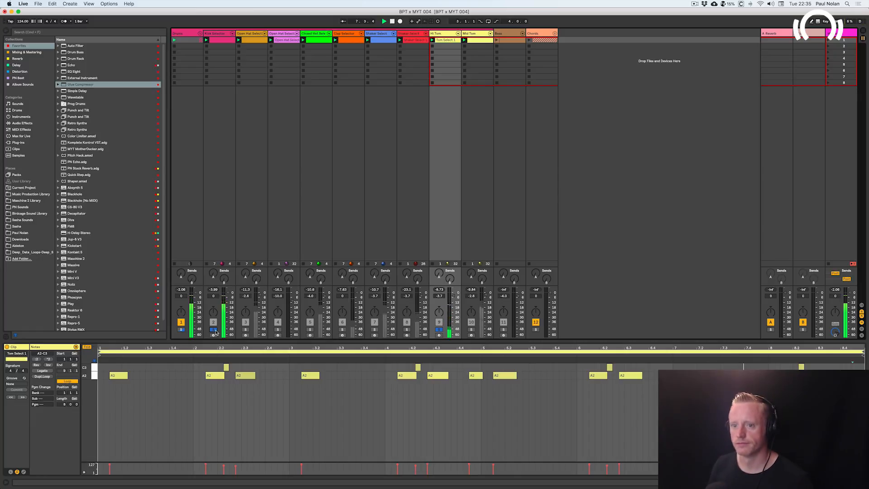
{"action": "key", "text": "space"}
{"action": "left_click", "coordinate": [213, 329]}
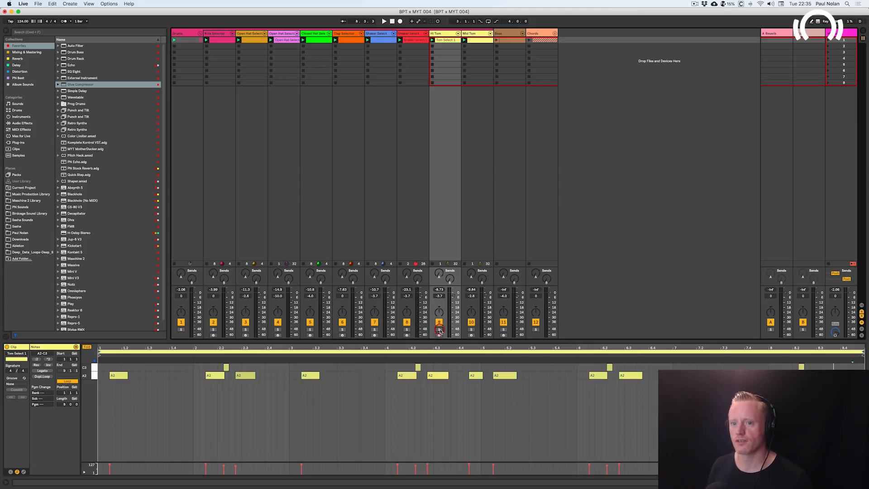
- Open the Mid Tom clip, play it in solo and add the kick to the solo
{"action": "left_click", "coordinate": [470, 330]}
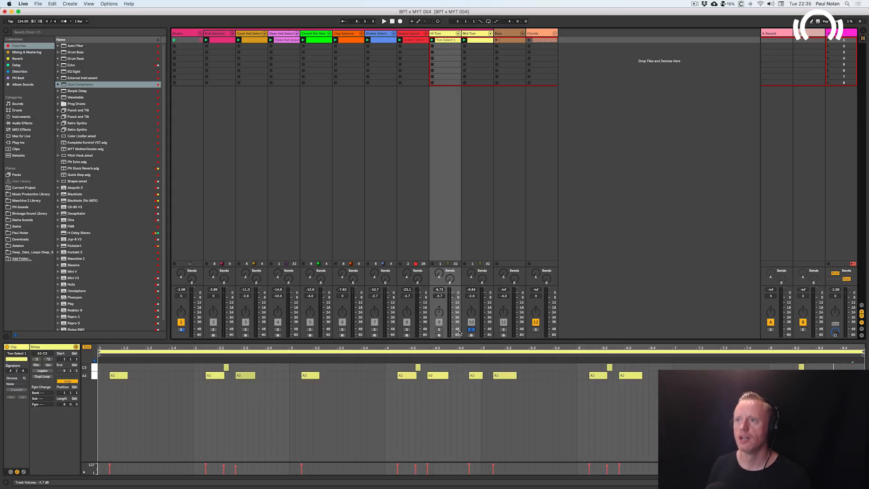
{"action": "left_click", "coordinate": [477, 42]}
{"action": "key", "text": "space"}
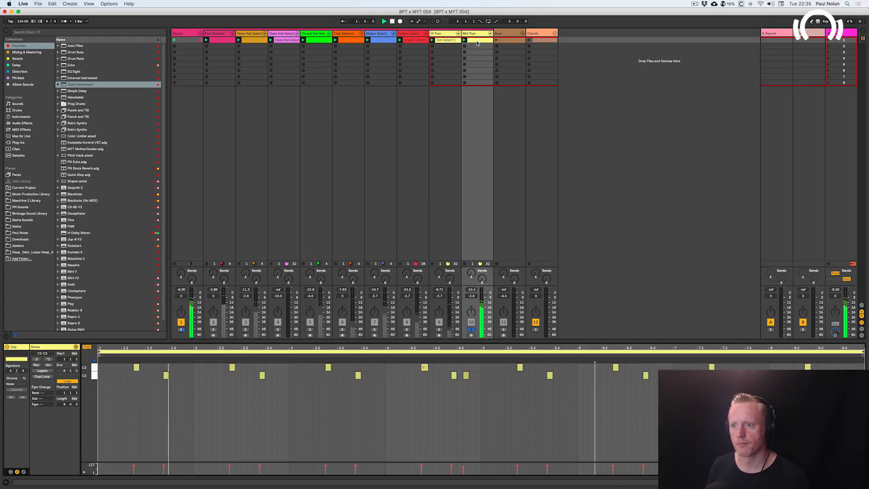
{"action": "left_click", "coordinate": [214, 329], "text": "super"}
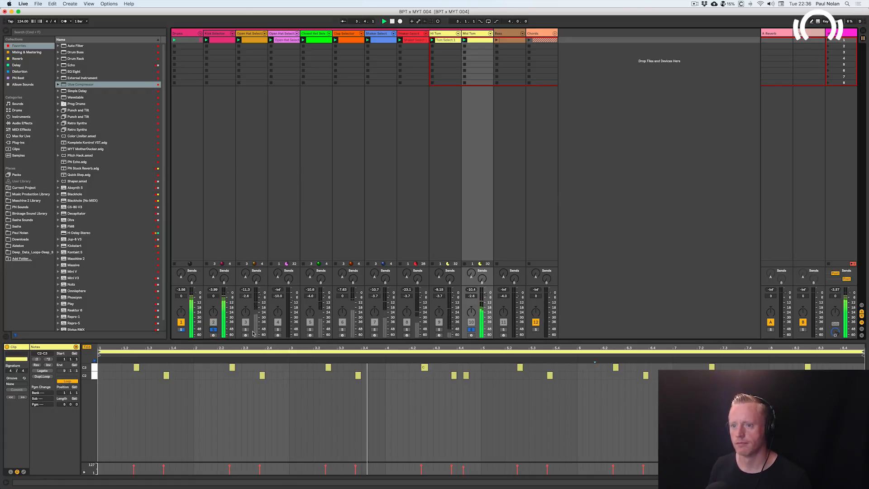
- Solo the Drums group, release the Mid Tom solo, listen to the full drum pattern and stop playback
{"action": "left_click", "coordinate": [182, 330], "text": "super"}
{"action": "left_click", "coordinate": [471, 330], "text": "super"}
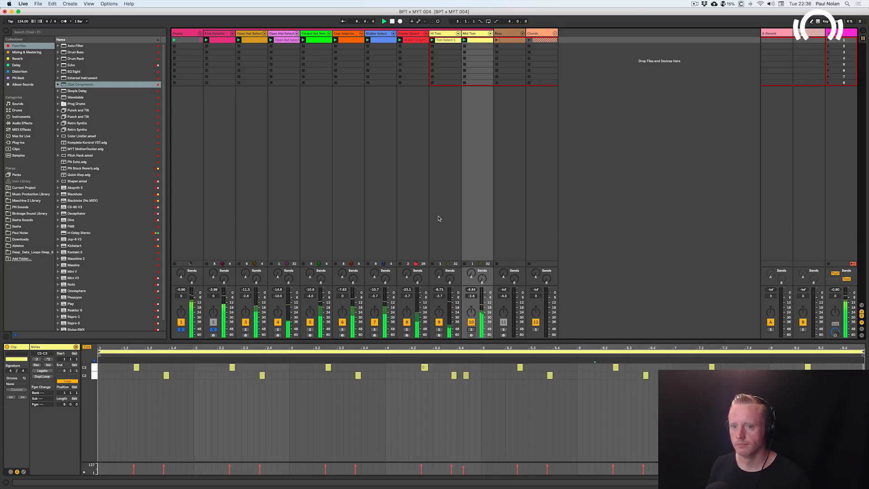
{"action": "key", "text": "space"}
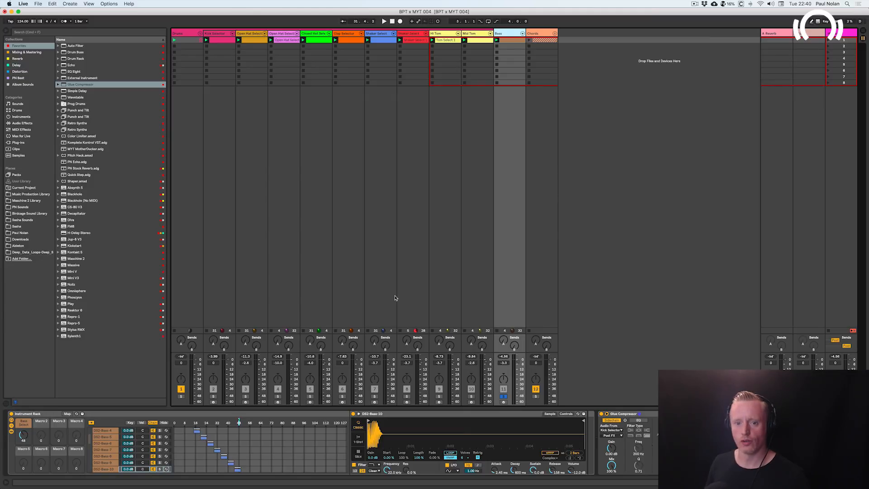
- Examine the bass clip and rack, turn the bass selector macro down to 0 and audition the bass samples in solo
{"action": "left_click", "coordinate": [50, 417]}
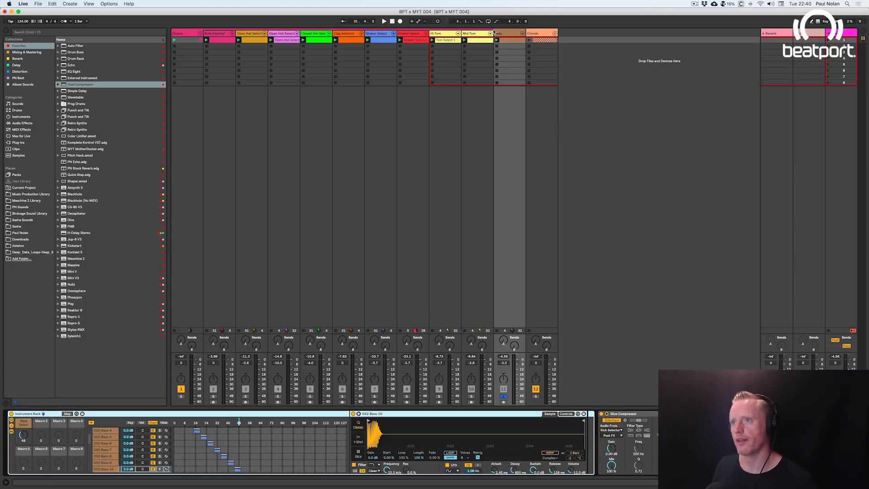
{"action": "left_click", "coordinate": [509, 40]}
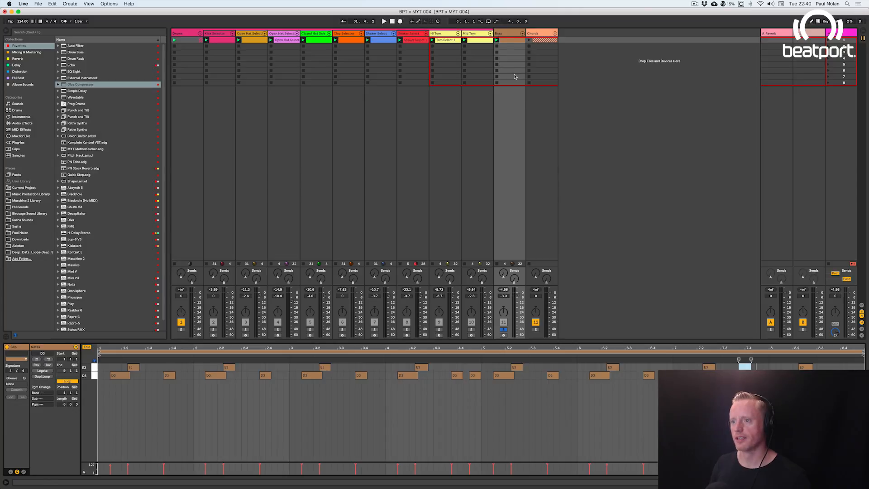
{"action": "left_click", "coordinate": [506, 36]}
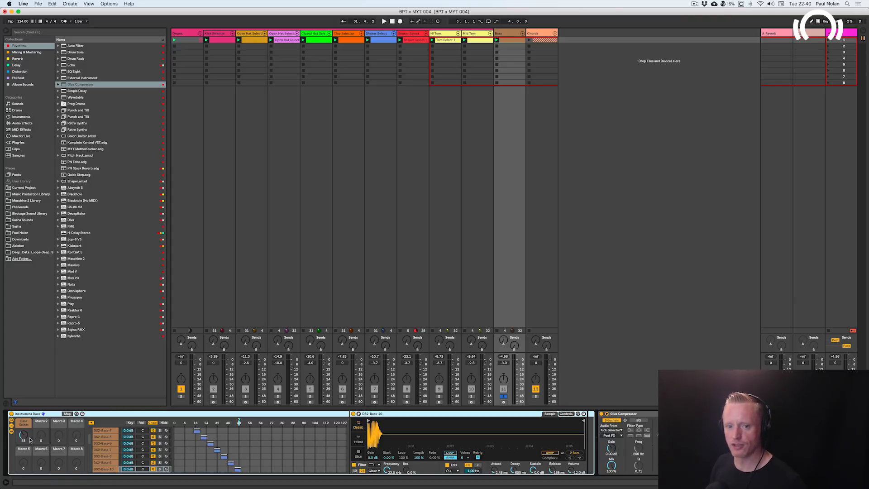
{"action": "left_click_drag", "start_coordinate": [25, 438], "coordinate": [26, 457]}
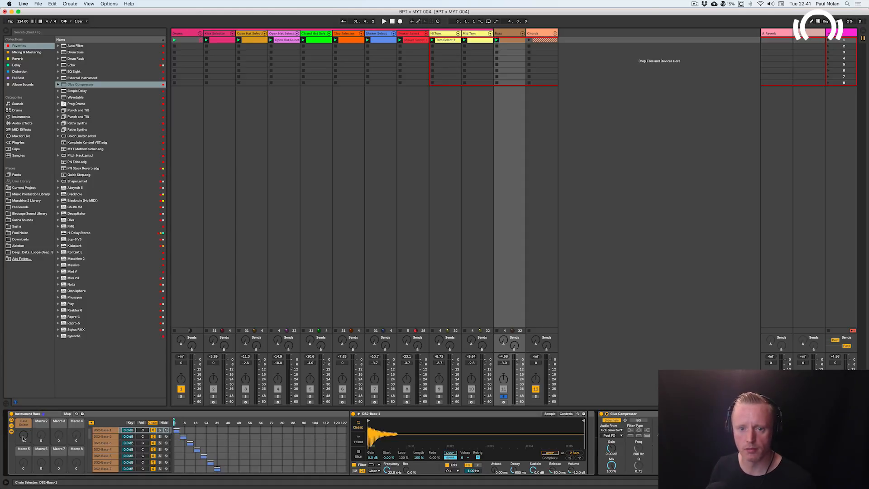
{"action": "key", "text": "space"}
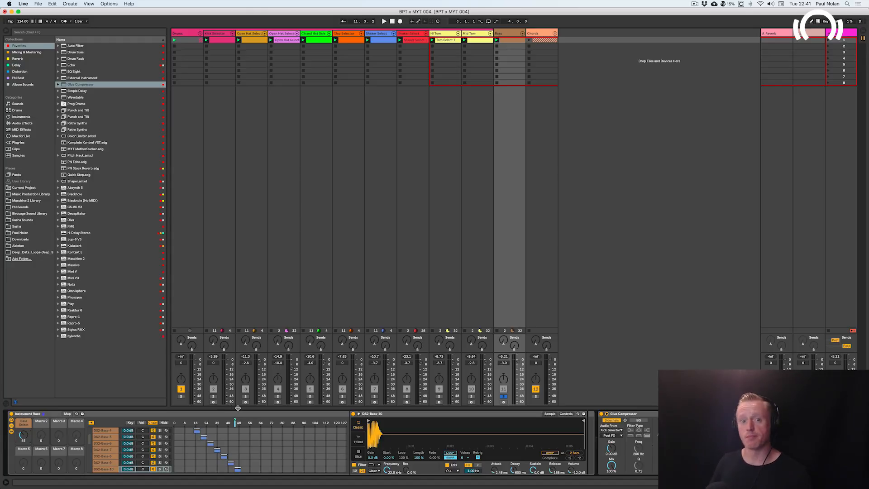
- Examine the bass track's Glue Compressor, play the bass soloed with the kick, and release the kick and Drums group solos
{"action": "left_click", "coordinate": [639, 413]}
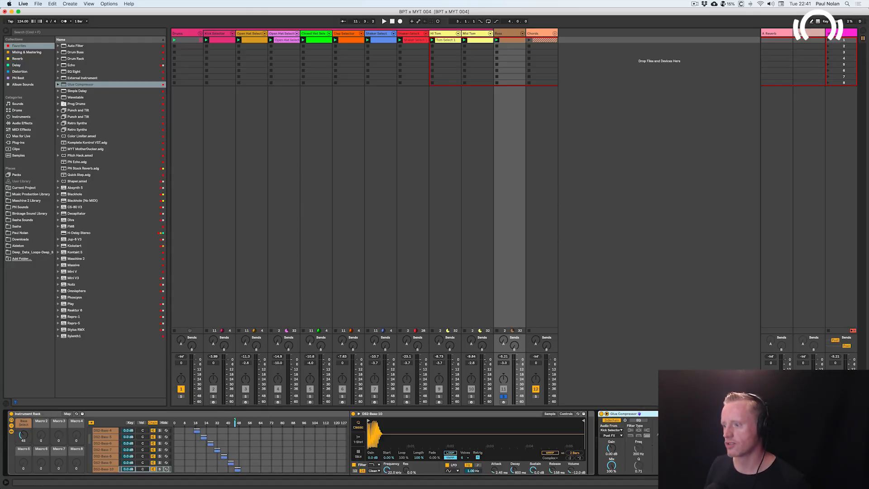
{"action": "left_click", "coordinate": [213, 397], "text": "super"}
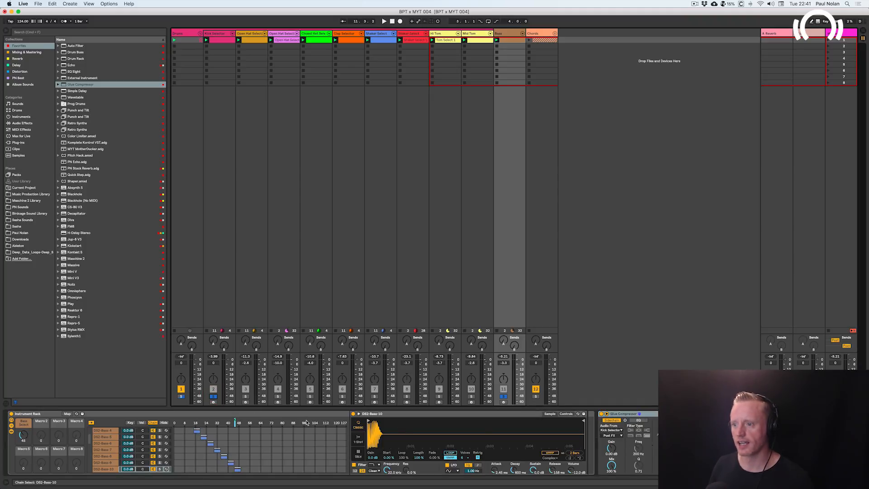
{"action": "key", "text": "space"}
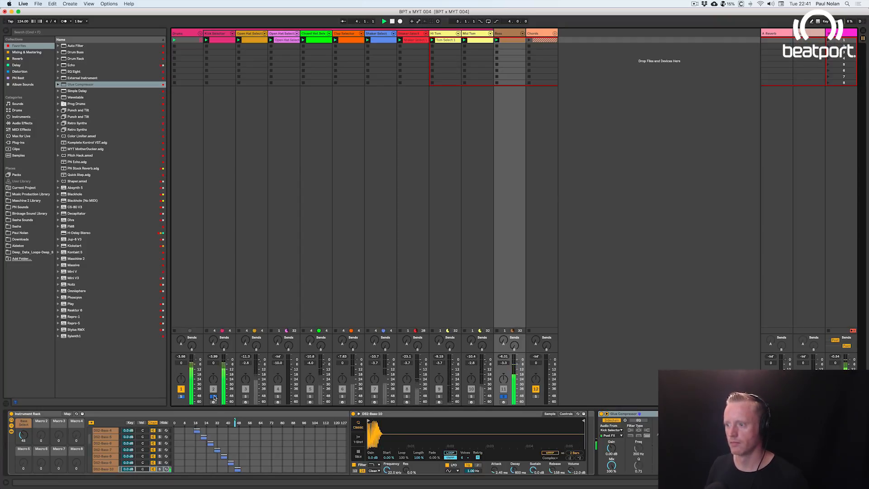
{"action": "key", "text": "space"}
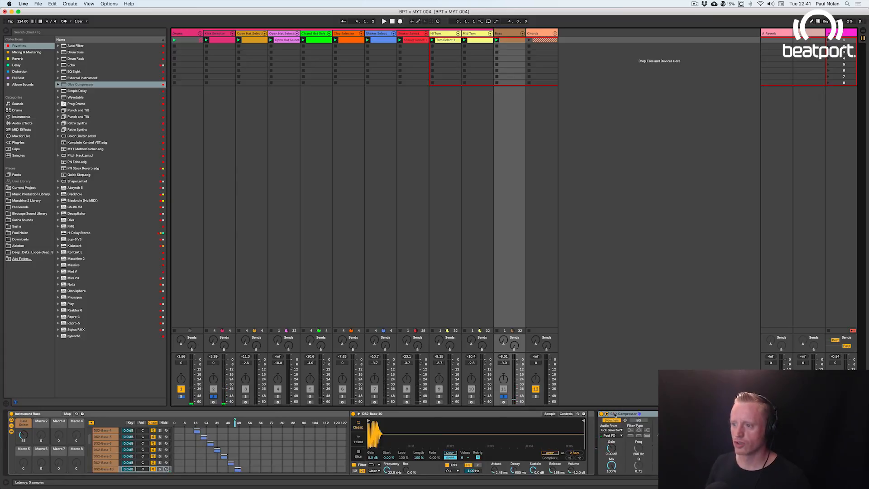
{"action": "left_click", "coordinate": [612, 413]}
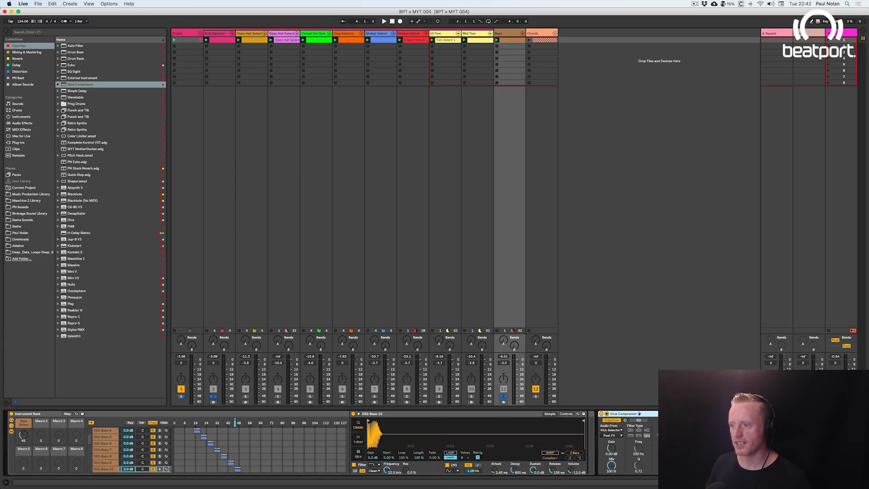
{"action": "left_click", "coordinate": [679, 437]}
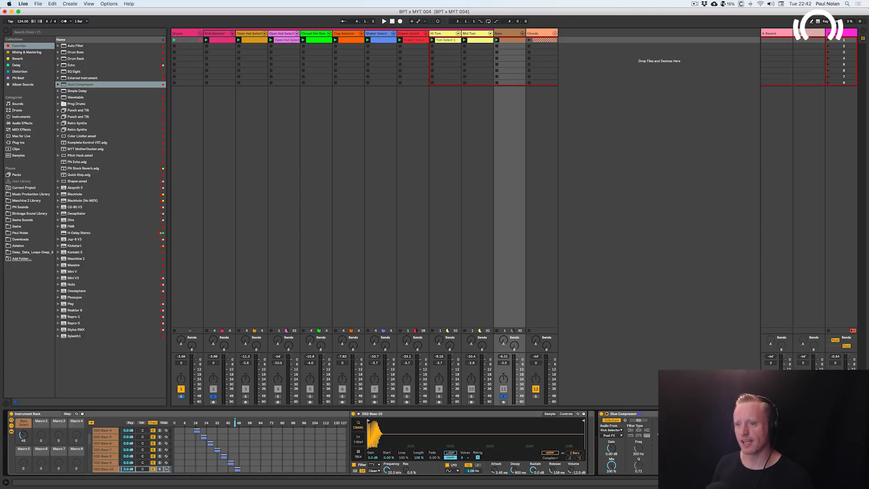
{"action": "left_click", "coordinate": [213, 396]}
{"action": "left_click", "coordinate": [180, 397]}
{"action": "key", "text": "space"}
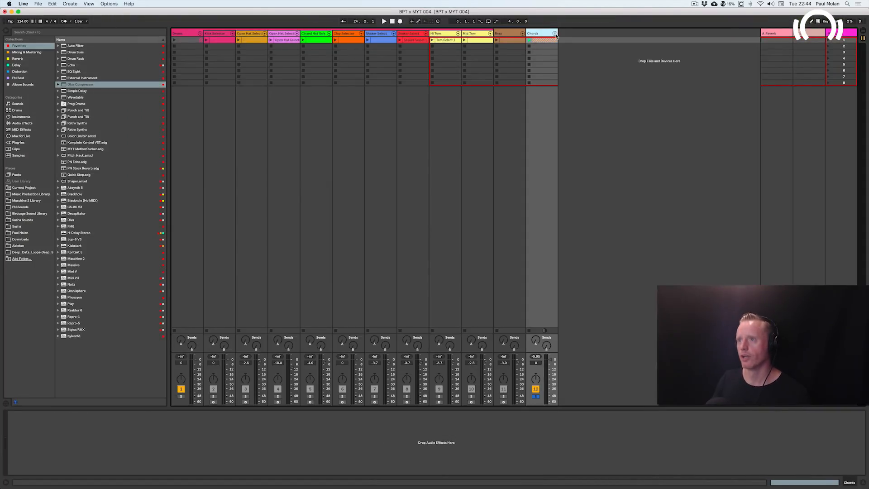
- Unfold the Chords group to show its tracks and release the group's solo
{"action": "left_click", "coordinate": [554, 34]}
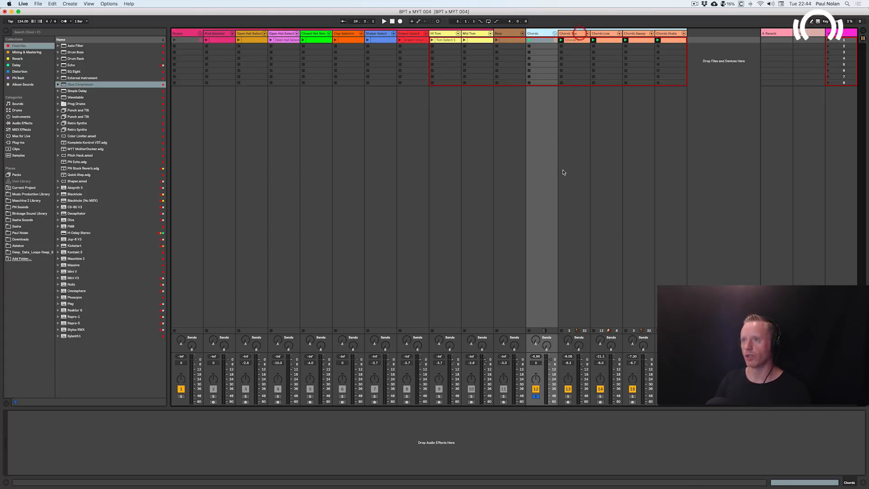
{"action": "left_click", "coordinate": [538, 397]}
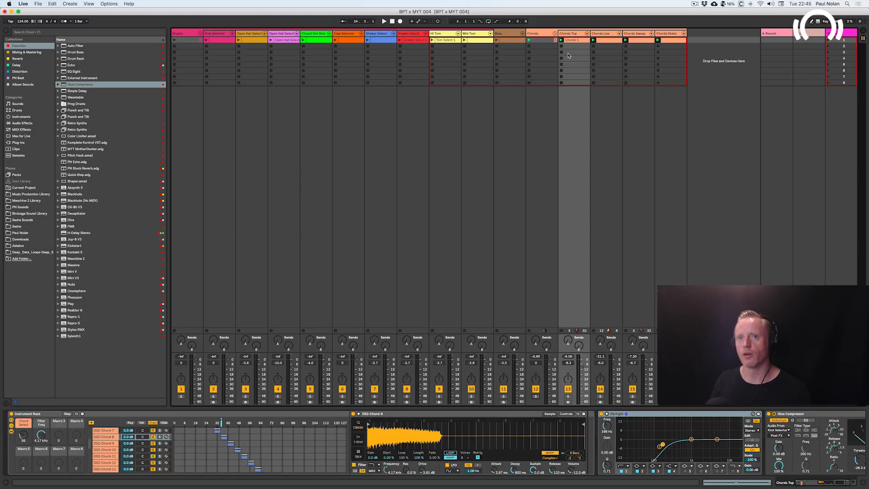
- Examine the Chords Top track's Chords 1 clip and device chain, and play the track in solo
{"action": "double_click", "coordinate": [580, 41]}
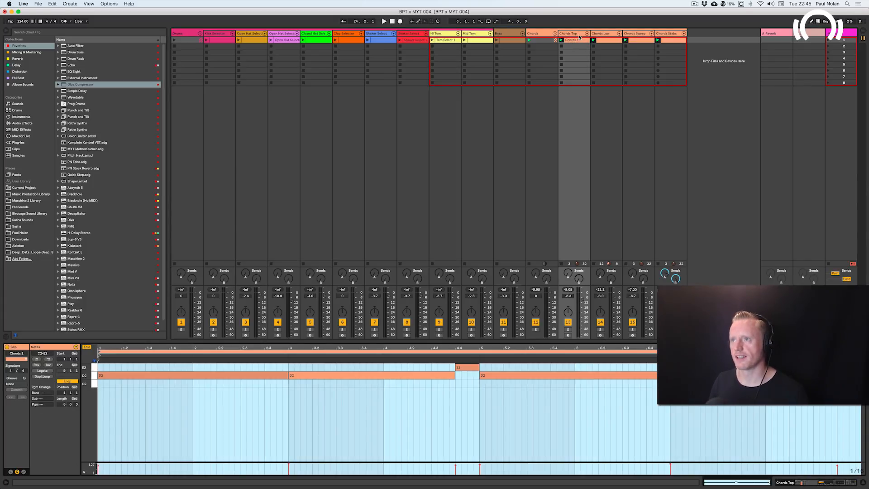
{"action": "left_click", "coordinate": [580, 36]}
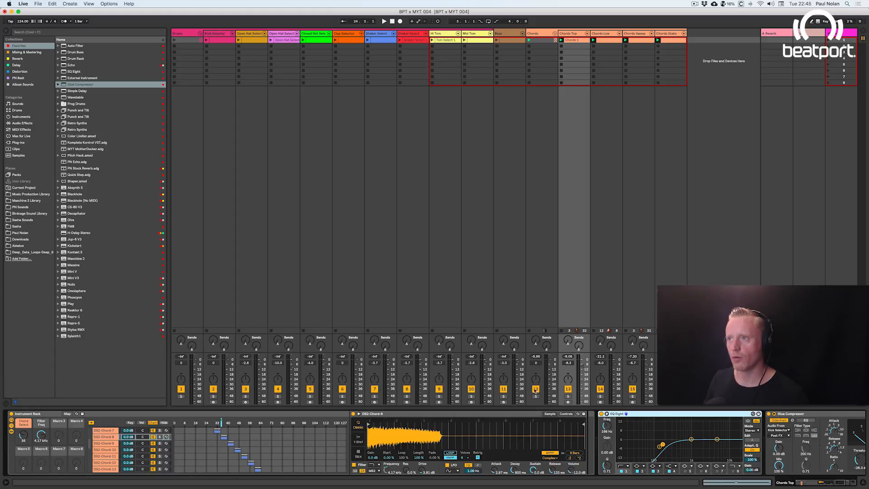
{"action": "left_click", "coordinate": [570, 40]}
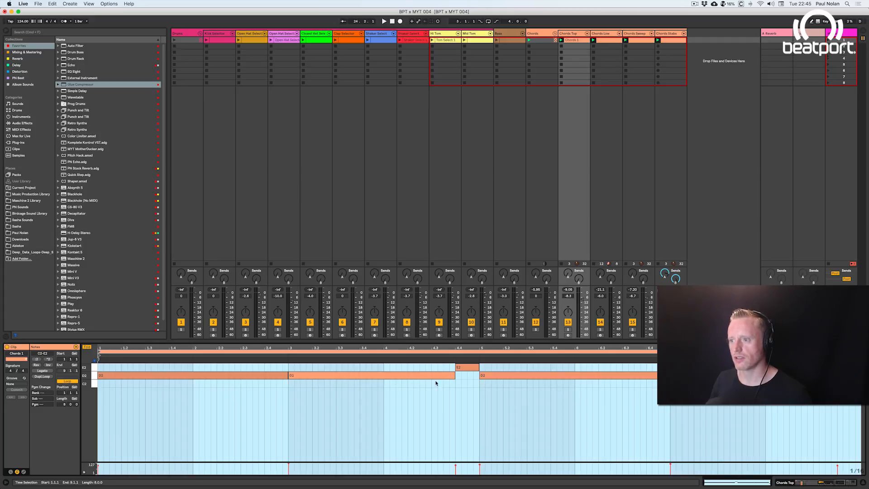
{"action": "left_click", "coordinate": [567, 329]}
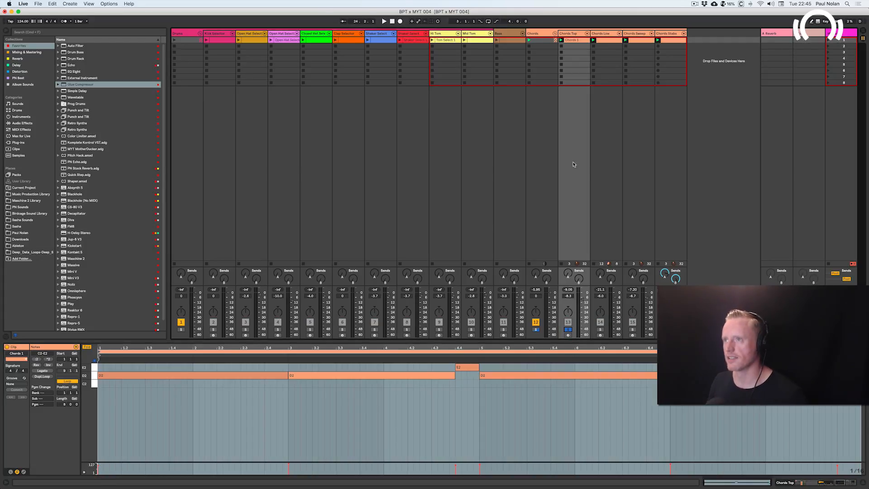
{"action": "key", "text": "space"}
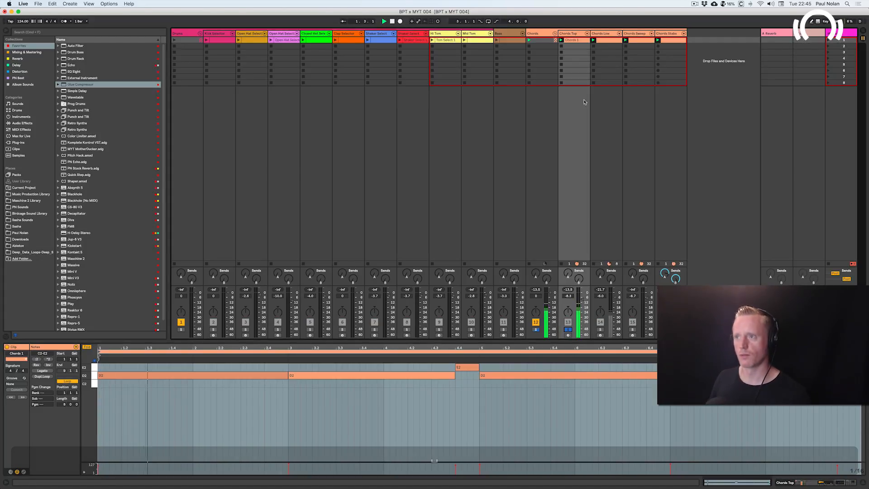
{"action": "left_click", "coordinate": [571, 34]}
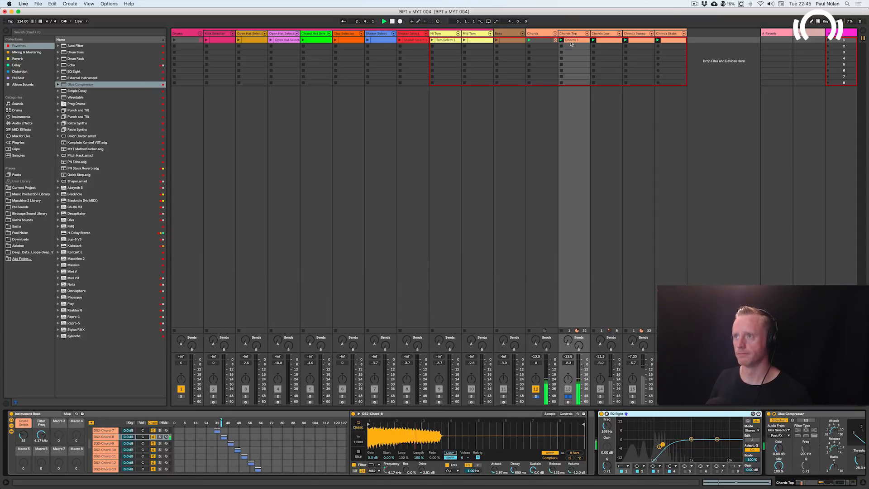
{"action": "left_click", "coordinate": [571, 41]}
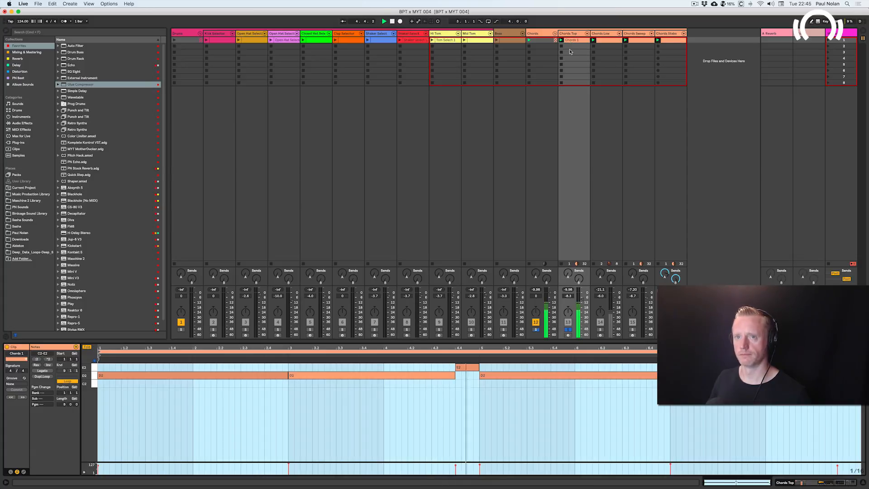
{"action": "left_click", "coordinate": [178, 41]}
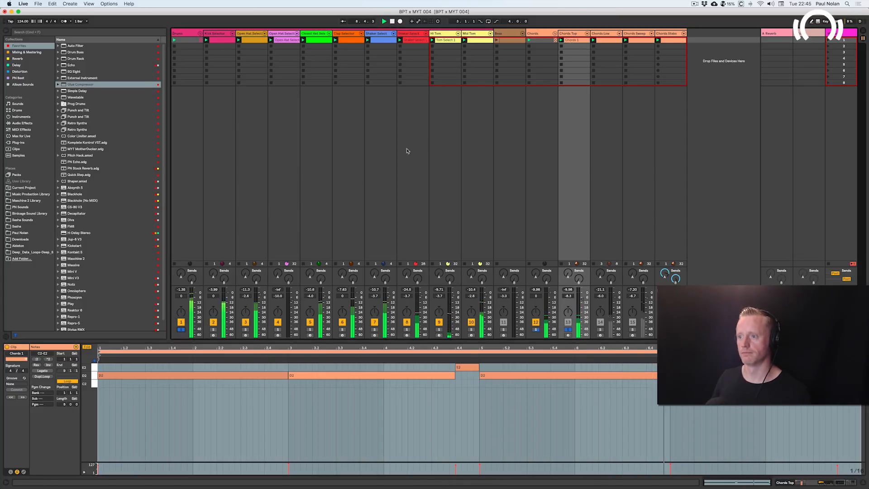
{"action": "left_click", "coordinate": [569, 34]}
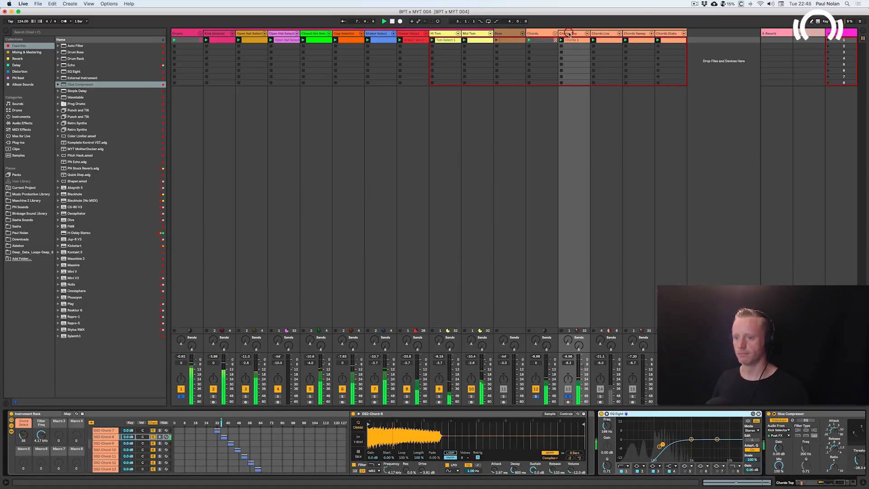
{"action": "scroll", "coordinate": [667, 466], "scroll_direction": "right", "scroll_amount": 1}
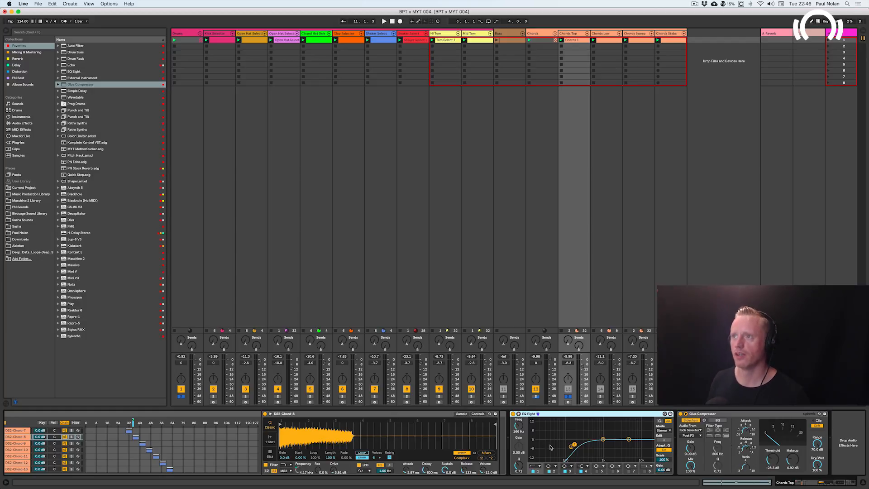
- Move the solo from Chords Top to Chords Low, play it with the drums and set its Filter Freq macro to 295 Hz
{"action": "left_click", "coordinate": [569, 396]}
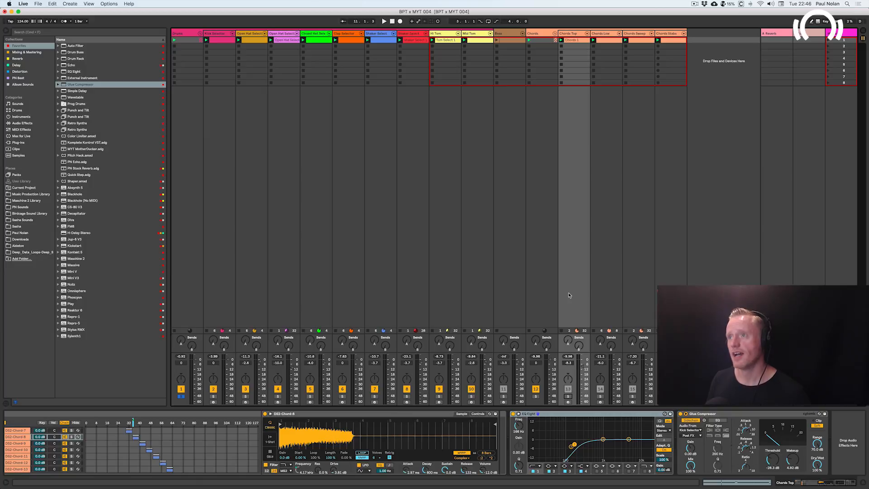
{"action": "left_click", "coordinate": [600, 397]}
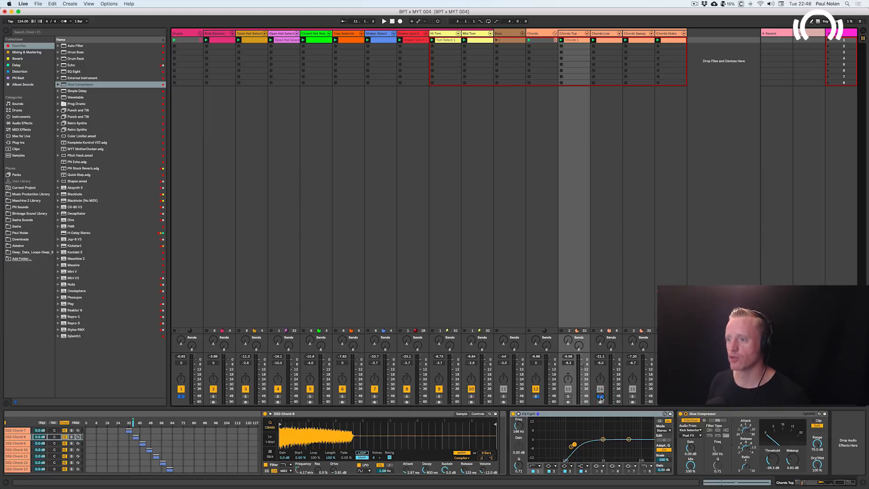
{"action": "key", "text": "space"}
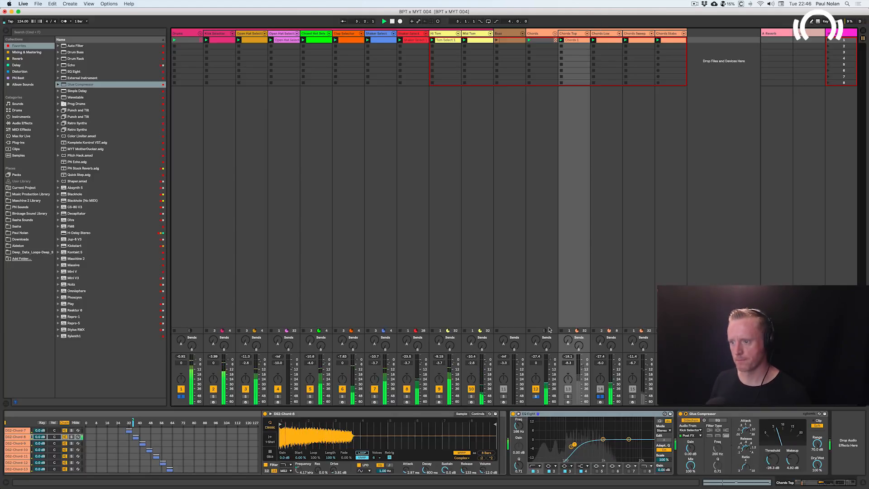
{"action": "left_click", "coordinate": [600, 34]}
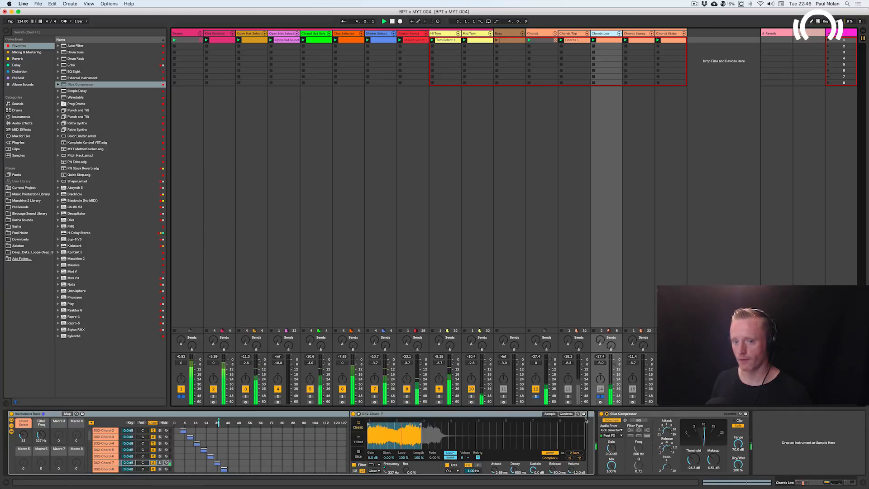
{"action": "mouse_move", "coordinate": [39, 436]}
{"action": "left_mouse_down"}
{"action": "mouse_move", "coordinate": [39, 411]}
{"action": "mouse_move", "coordinate": [39, 436]}
{"action": "left_mouse_up"}
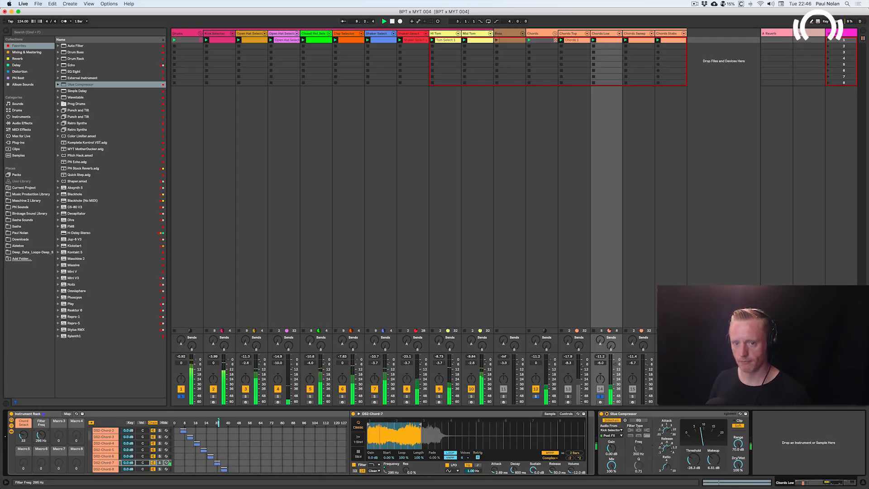
{"action": "key", "text": "space"}
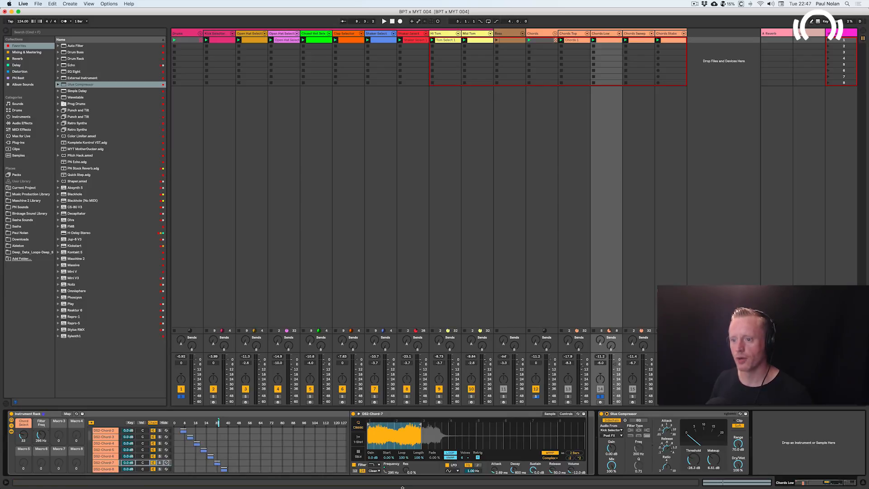
- Examine the filter of Chords Low's chord sampler and lower the track's Filter Freq macro further during playback
{"action": "left_click", "coordinate": [385, 472]}
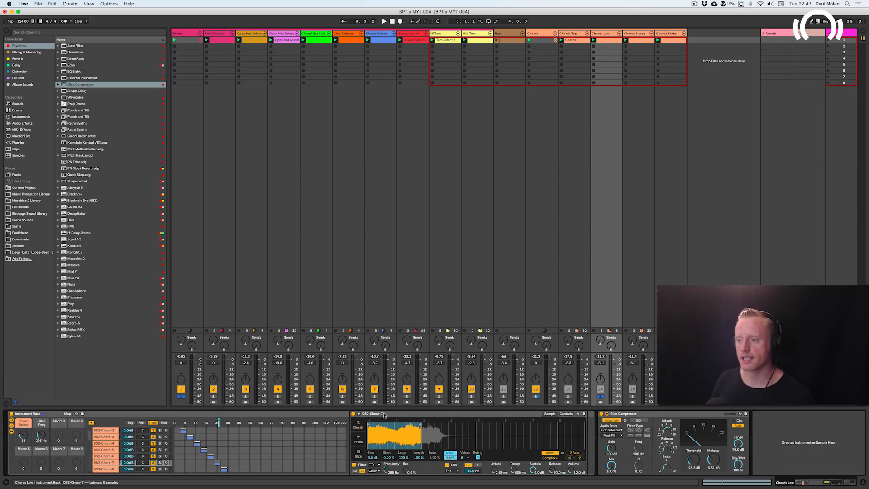
{"action": "left_click", "coordinate": [387, 472]}
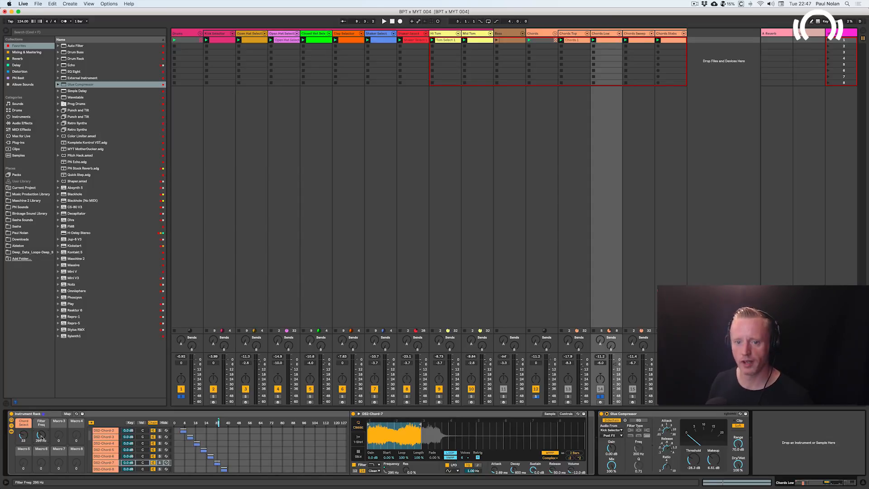
{"action": "key", "text": "space"}
{"action": "mouse_move", "coordinate": [41, 437]}
{"action": "left_mouse_down"}
{"action": "mouse_move", "coordinate": [42, 420]}
{"action": "mouse_move", "coordinate": [42, 439]}
{"action": "left_mouse_up"}
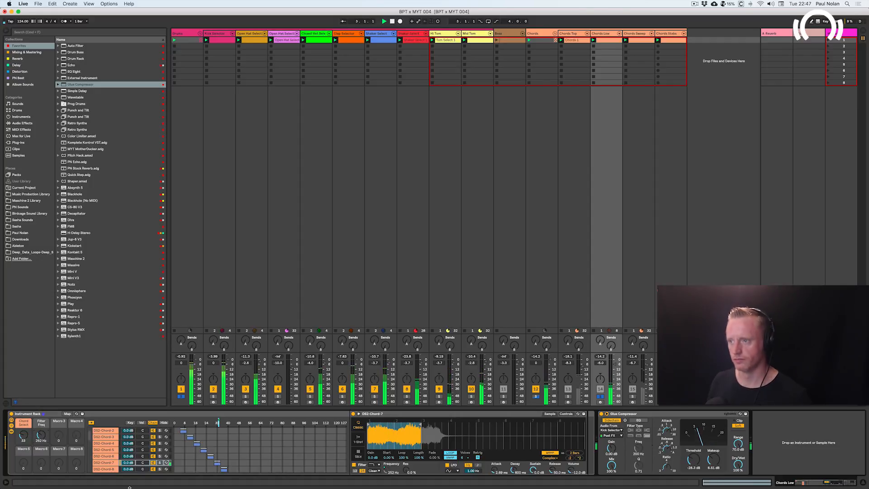
- Solo Chords Top in place of Chords Low and raise its Filter Freq macro to about 11 kHz during playback
{"action": "left_click", "coordinate": [575, 34]}
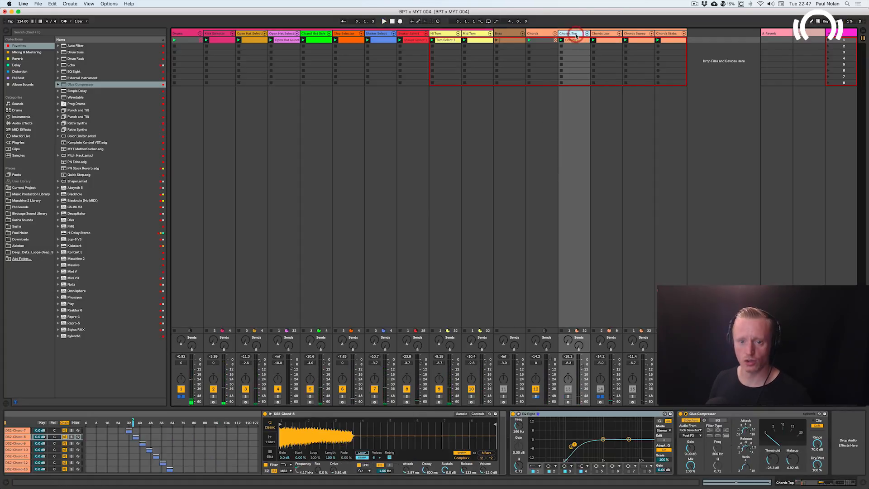
{"action": "scroll", "coordinate": [596, 446], "scroll_direction": "left", "scroll_amount": 3}
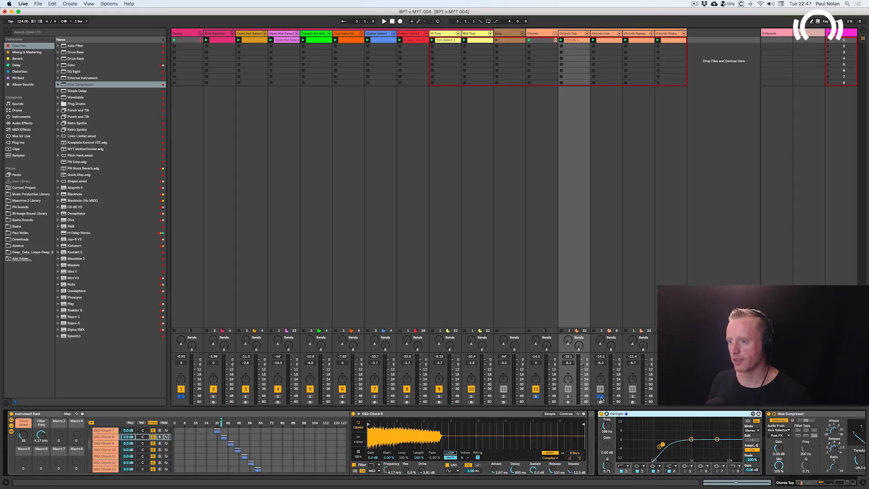
{"action": "left_click", "coordinate": [567, 395]}
{"action": "key", "text": "space"}
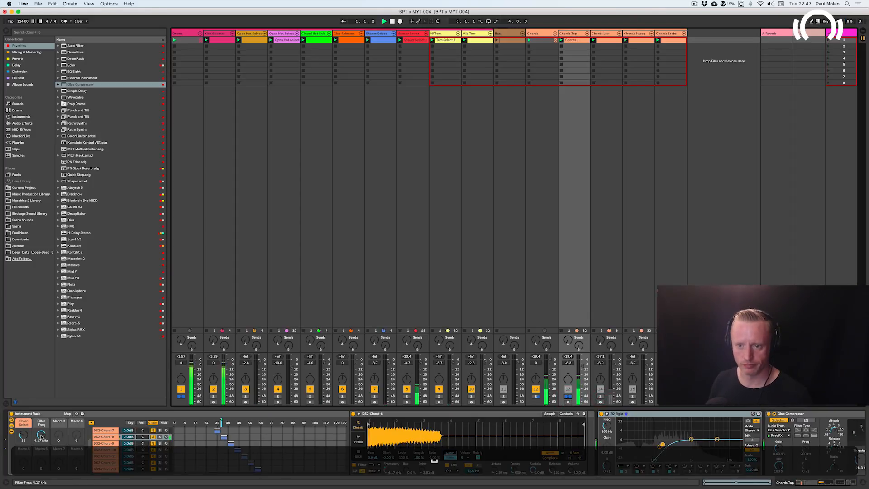
{"action": "mouse_move", "coordinate": [41, 434]}
{"action": "left_mouse_down"}
{"action": "mouse_move", "coordinate": [41, 447]}
{"action": "mouse_move", "coordinate": [41, 434]}
{"action": "left_mouse_up"}
{"action": "key", "text": "space"}
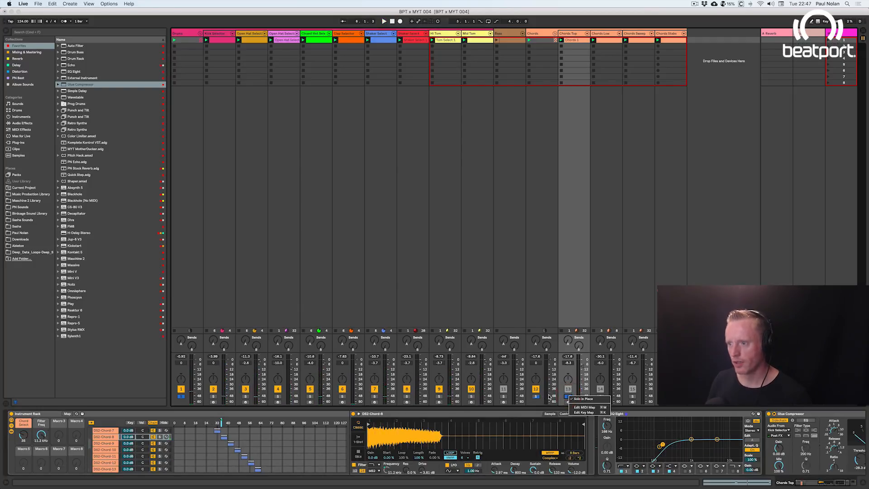
- Move the solo from Chords Top to Chords Sweep, play it with the drums and examine its clip and device chain
{"action": "left_click", "coordinate": [568, 397]}
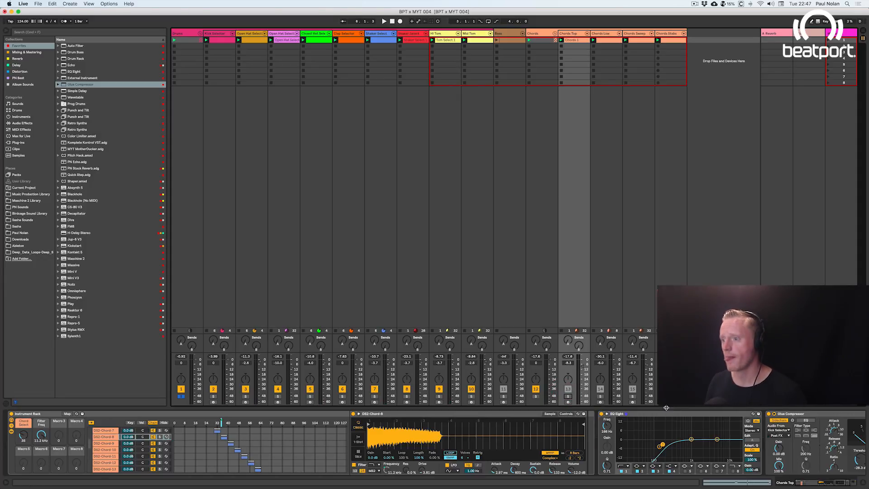
{"action": "left_click", "coordinate": [633, 397]}
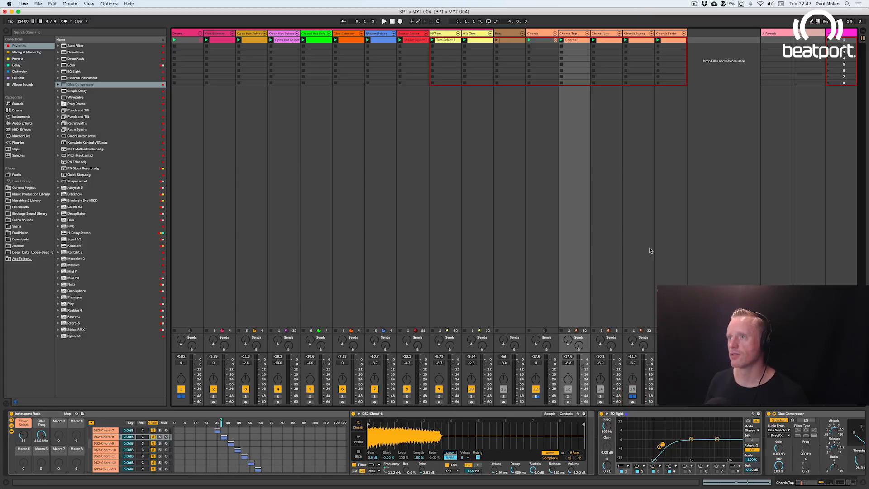
{"action": "left_click", "coordinate": [634, 40]}
{"action": "key", "text": "space"}
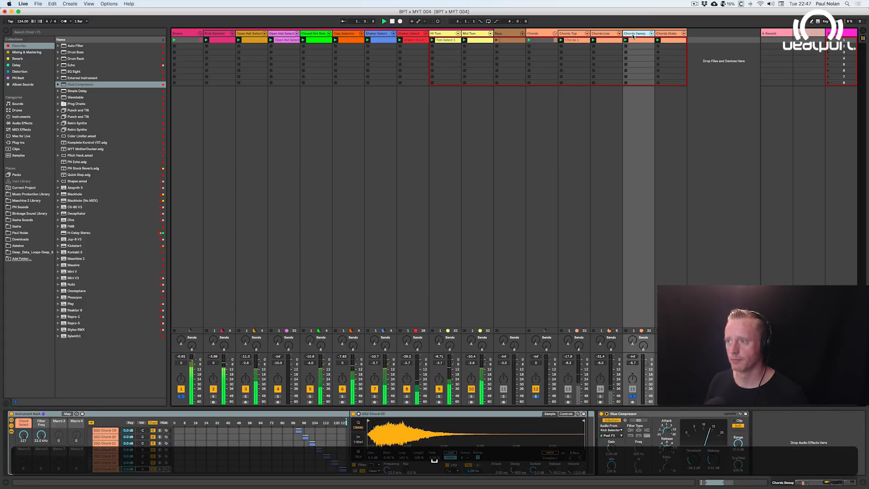
{"action": "double_click", "coordinate": [634, 41]}
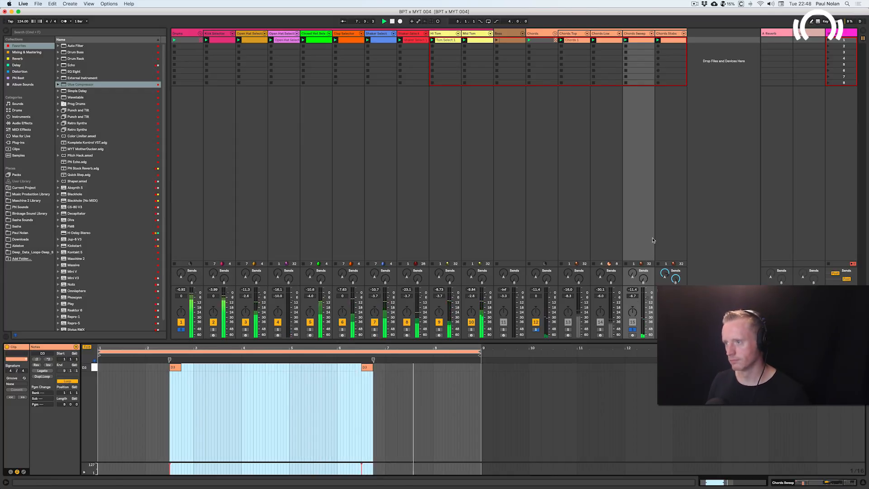
{"action": "left_click", "coordinate": [630, 33]}
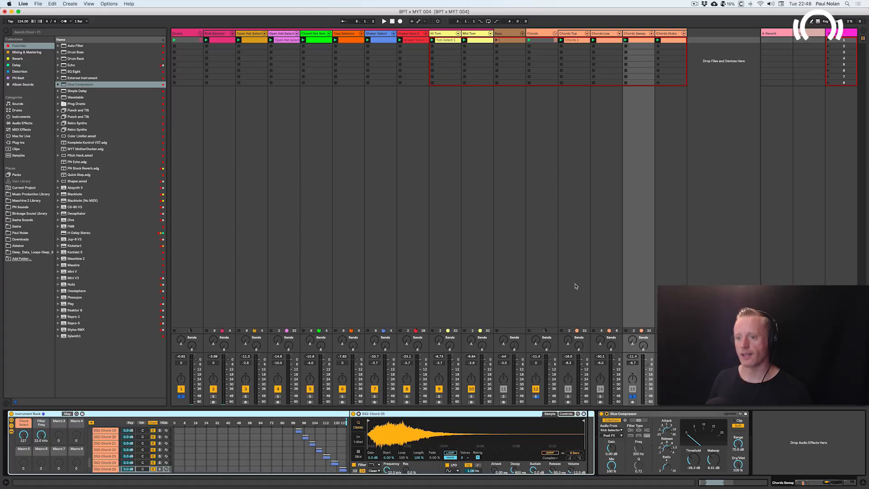
- Examine Chords Sweep's sample and Glue Compressor, play the track without the drums, and release its solo
{"action": "left_click", "coordinate": [417, 413]}
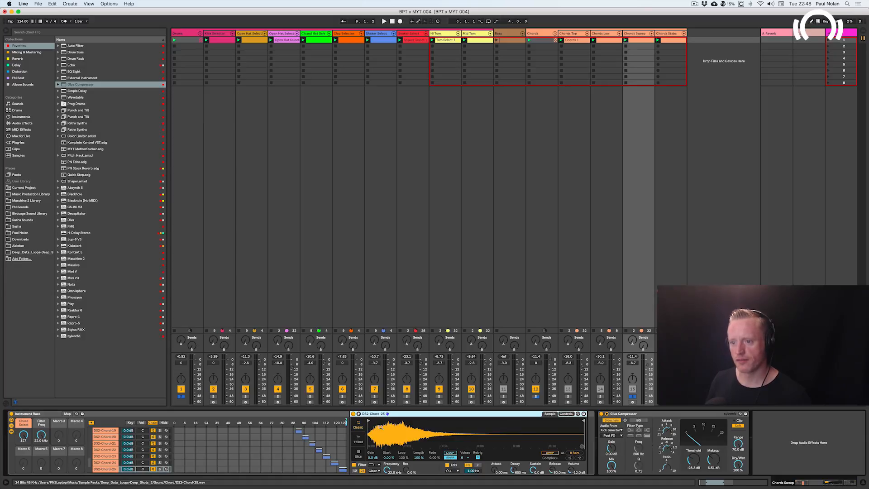
{"action": "left_click", "coordinate": [633, 396], "text": "super"}
{"action": "left_click", "coordinate": [632, 396]}
{"action": "key", "text": "space"}
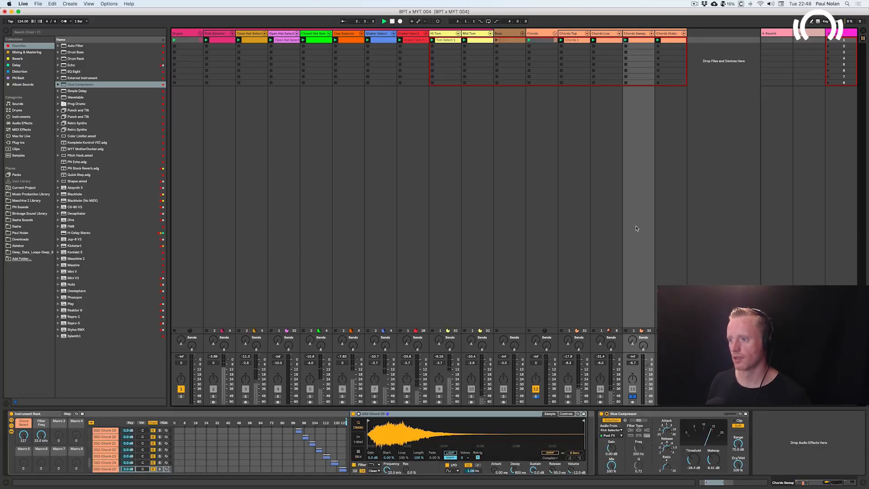
{"action": "key", "text": "space"}
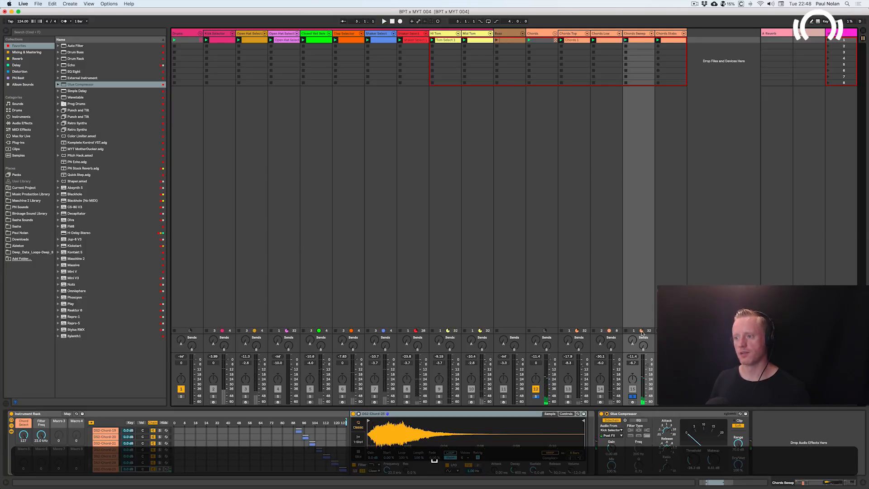
{"action": "left_click", "coordinate": [667, 414]}
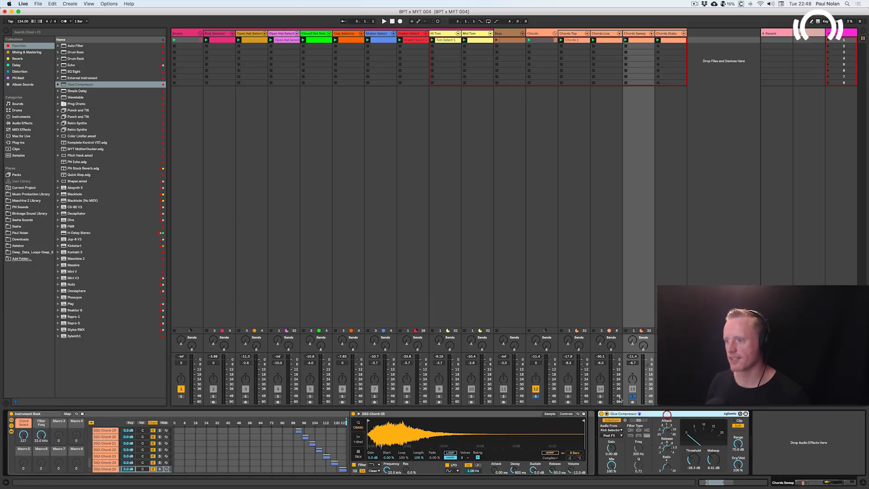
{"action": "left_click", "coordinate": [634, 396], "text": "super"}
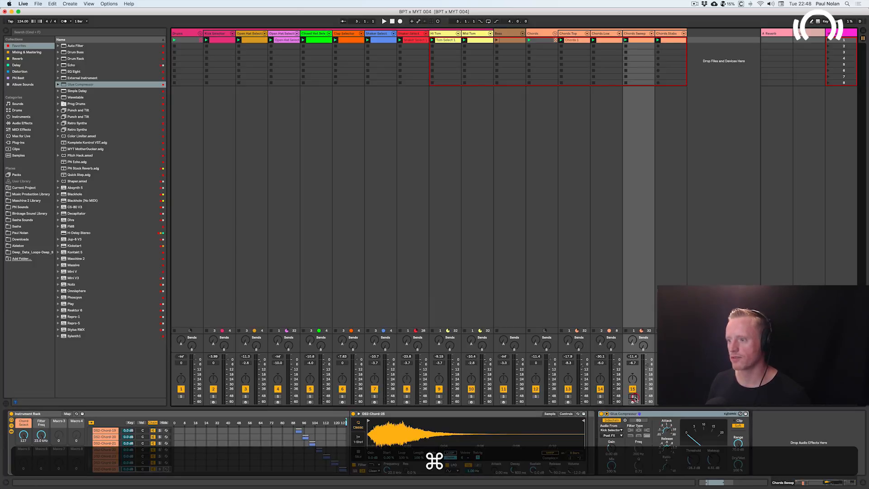
- Examine the Chords Stabs track's device chain, clip and reverb send, and solo the track
{"action": "left_click", "coordinate": [669, 33]}
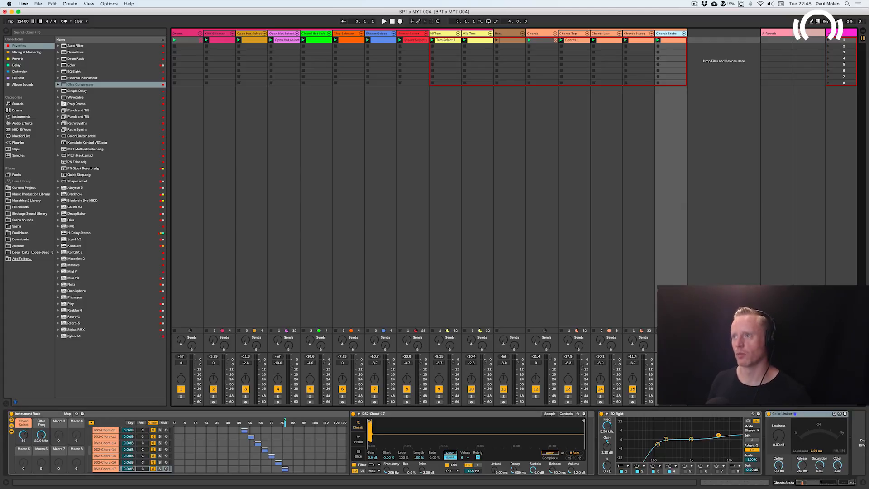
{"action": "double_click", "coordinate": [678, 41]}
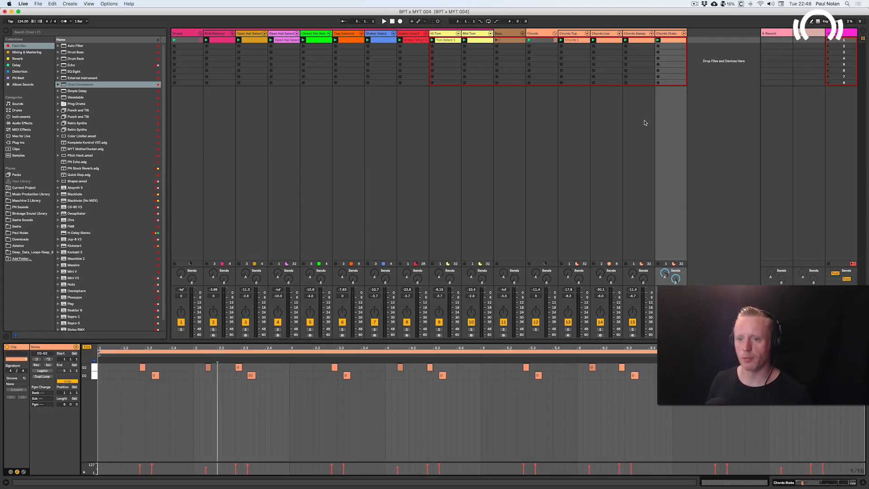
{"action": "left_click", "coordinate": [665, 330]}
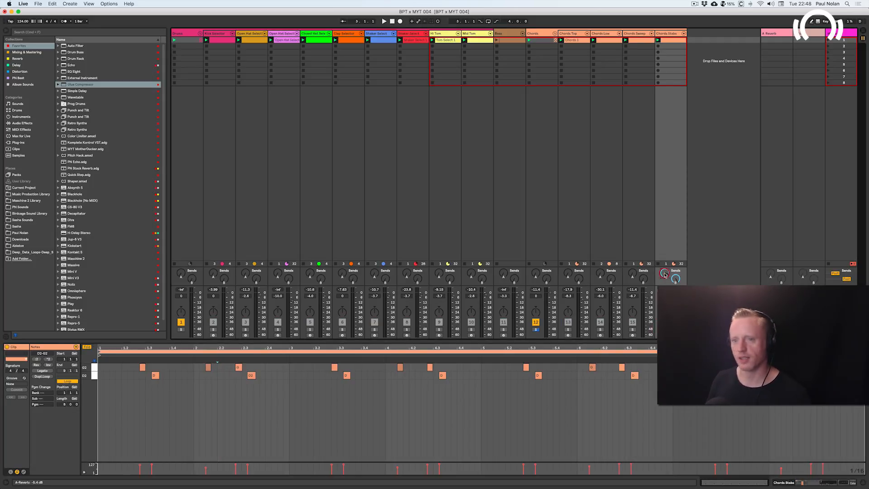
- Set the Dry/Wet of the Echo device on return track B to 100%
{"action": "double_click", "coordinate": [808, 33]}
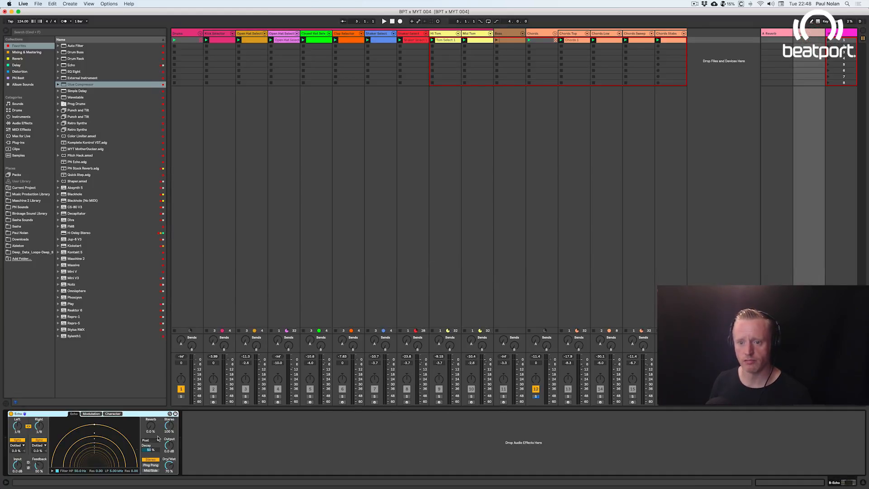
{"action": "left_click_drag", "start_coordinate": [169, 465], "coordinate": [168, 448]}
{"action": "left_click", "coordinate": [148, 414]}
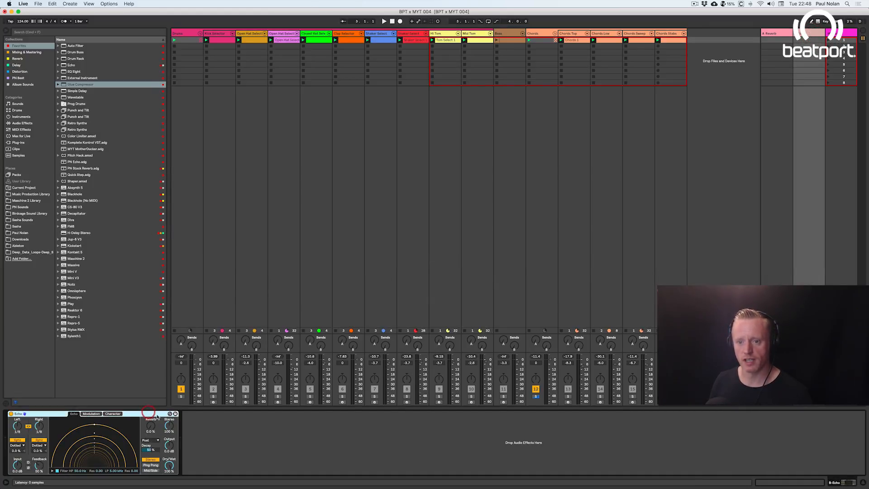
- Show the Chords Stabs device chain, play the soloed Chords group and examine the track's Color Limiter
{"action": "left_click", "coordinate": [671, 34]}
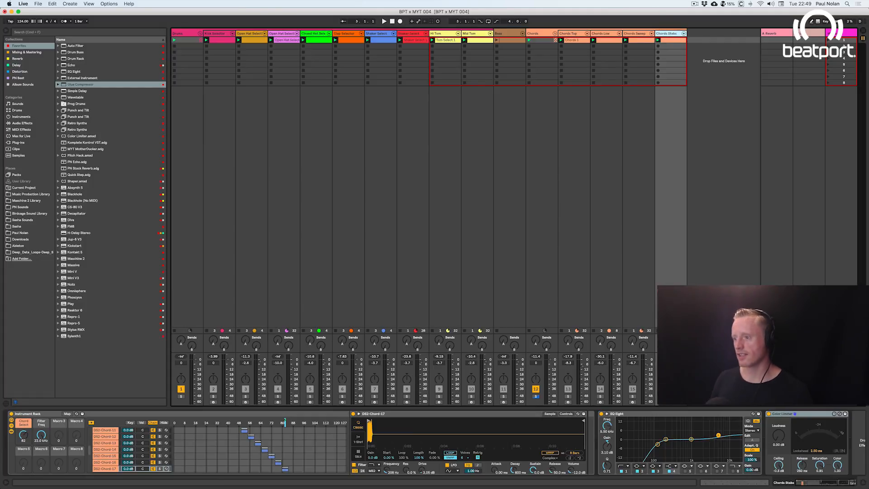
{"action": "key", "text": "space"}
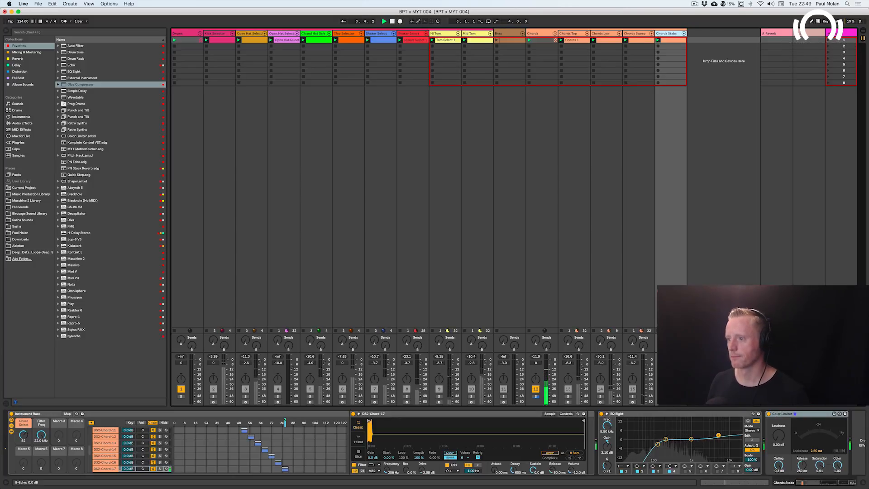
{"action": "key", "text": "space"}
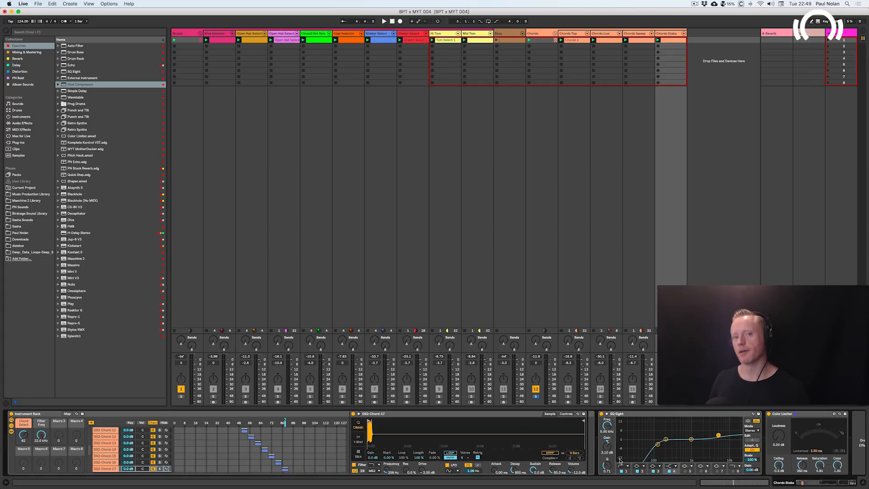
{"action": "left_click", "coordinate": [778, 415]}
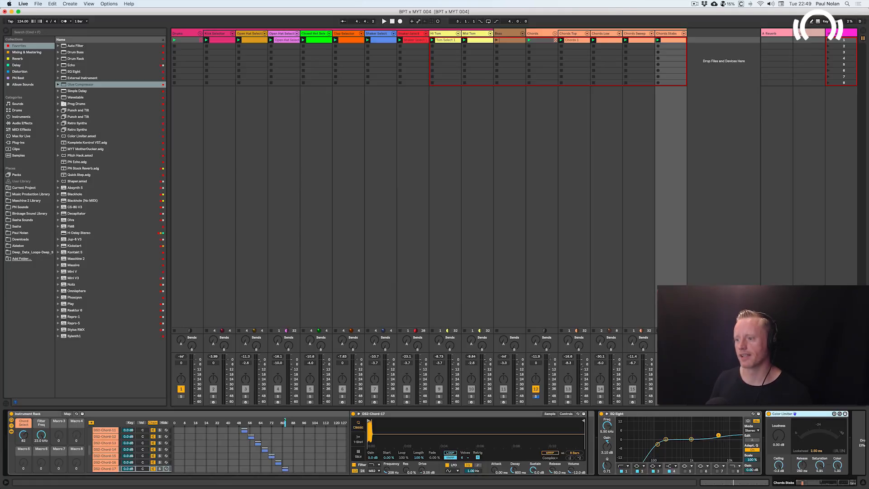
{"action": "left_click", "coordinate": [779, 433]}
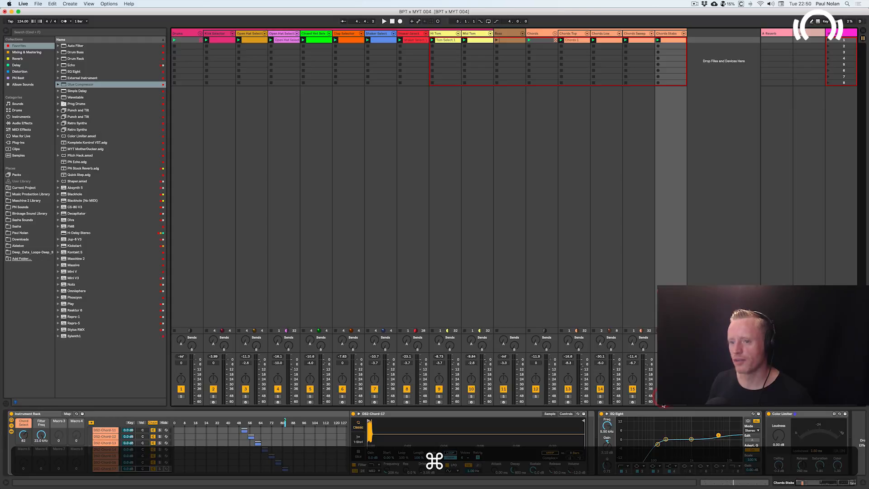
- Release the Chords group's solo, play the drums and chords together and stop playback
{"action": "key", "text": "super+a"}
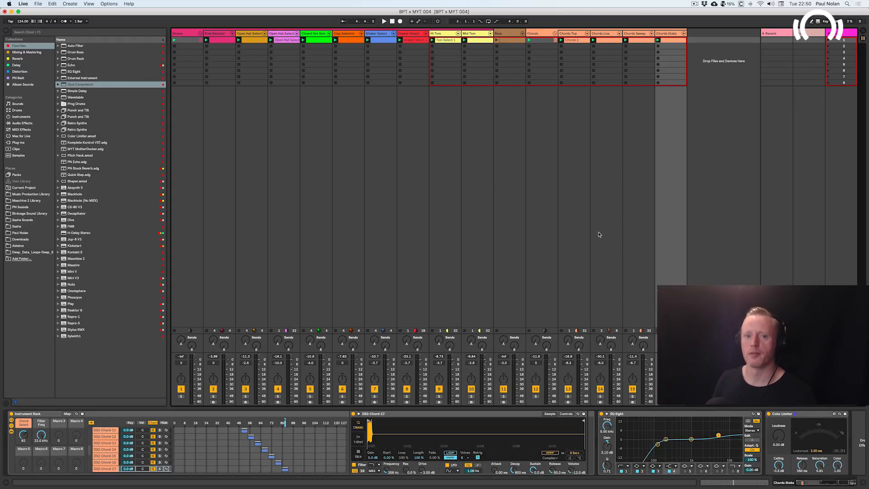
{"action": "key", "text": "space"}
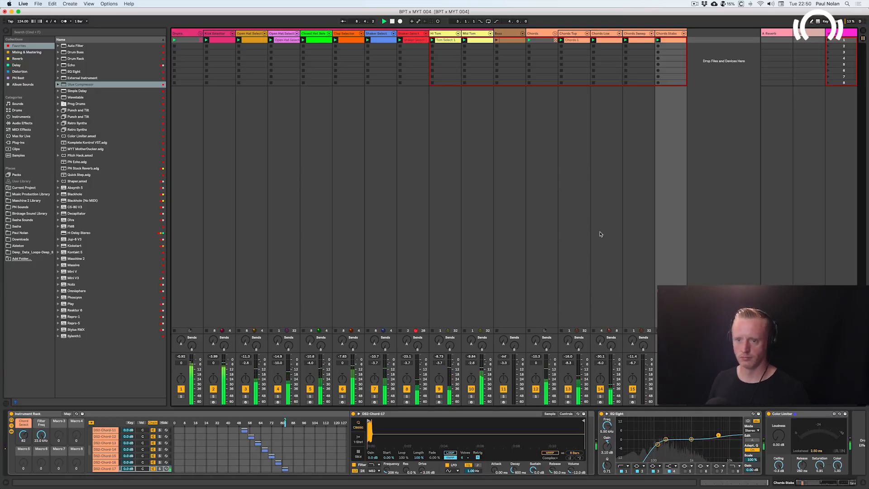
{"action": "key", "text": "space"}
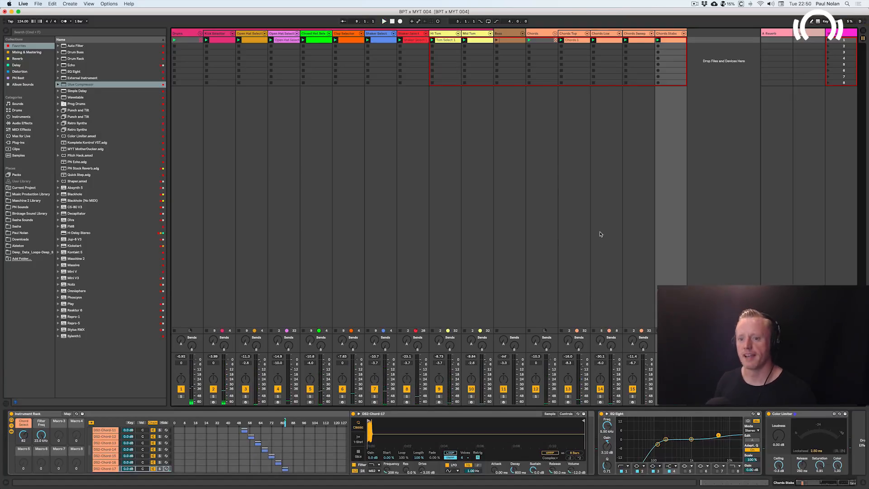